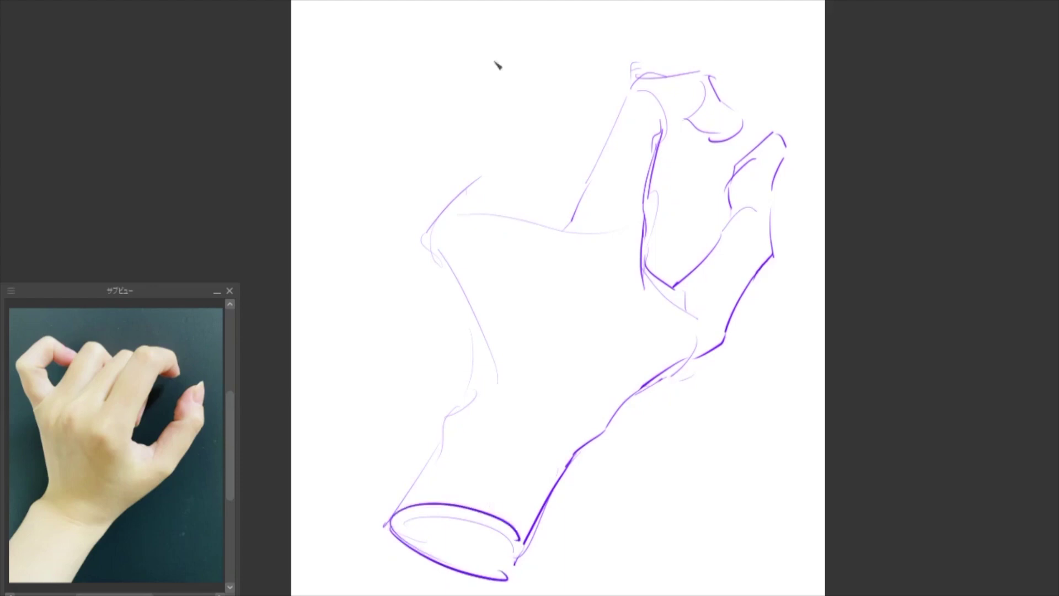
Step: Redraw the index finger's outer edge from its bent joint down to the knuckle
{"action": "key", "text": "ctrl+z"}
{"action": "left_click_drag", "start_coordinate": [657, 80], "coordinate": [622, 102]}
{"action": "left_click_drag", "start_coordinate": [621, 104], "coordinate": [575, 203]}
{"action": "key", "text": "ctrl+z"}
{"action": "mouse_move", "coordinate": [622, 106]}
{"action": "left_mouse_down"}
{"action": "mouse_move", "coordinate": [568, 226]}
{"action": "mouse_move", "coordinate": [576, 198]}
{"action": "mouse_move", "coordinate": [569, 254]}
{"action": "left_mouse_up"}
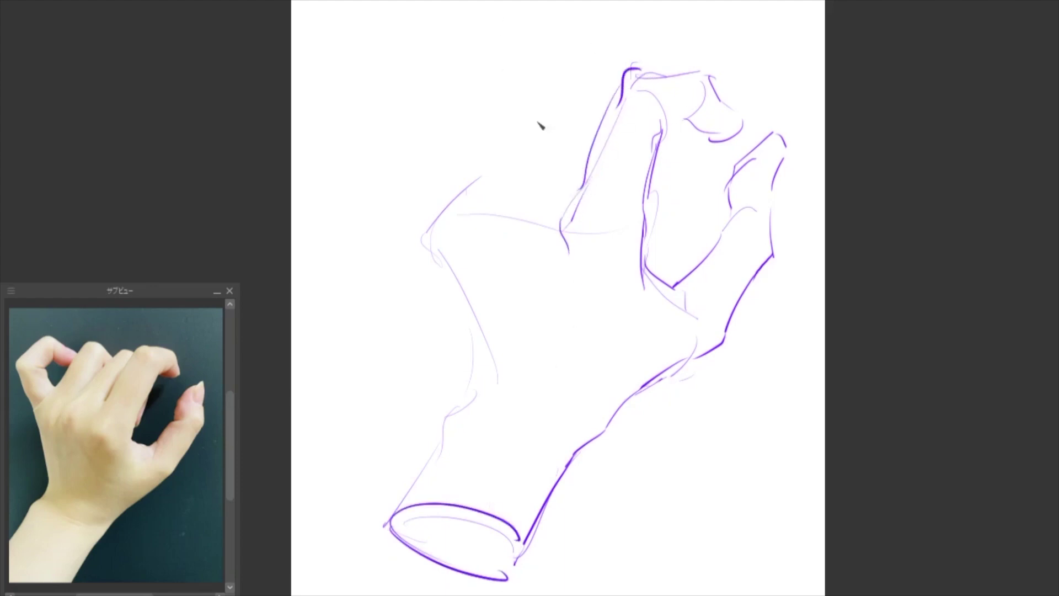
{"action": "key", "text": "ctrl+z"}
Step: Sketch the side edges of the middle and ring fingers down to their knuckles and the little finger's base
{"action": "mouse_move", "coordinate": [615, 93]}
{"action": "left_mouse_down"}
{"action": "mouse_move", "coordinate": [573, 123]}
{"action": "mouse_move", "coordinate": [585, 99]}
{"action": "mouse_move", "coordinate": [477, 211]}
{"action": "left_mouse_up"}
{"action": "key", "text": "ctrl+z"}
{"action": "left_click_drag", "start_coordinate": [574, 114], "coordinate": [498, 200]}
{"action": "mouse_move", "coordinate": [579, 92]}
{"action": "left_mouse_down"}
{"action": "mouse_move", "coordinate": [530, 106]}
{"action": "mouse_move", "coordinate": [563, 81]}
{"action": "mouse_move", "coordinate": [549, 73]}
{"action": "mouse_move", "coordinate": [472, 184]}
{"action": "left_mouse_up"}
{"action": "key", "text": "ctrl+z"}
{"action": "key", "text": "ctrl+z"}
{"action": "mouse_move", "coordinate": [508, 113]}
{"action": "left_mouse_down"}
{"action": "mouse_move", "coordinate": [478, 192]}
{"action": "mouse_move", "coordinate": [457, 223]}
{"action": "mouse_move", "coordinate": [434, 234]}
{"action": "left_mouse_up"}
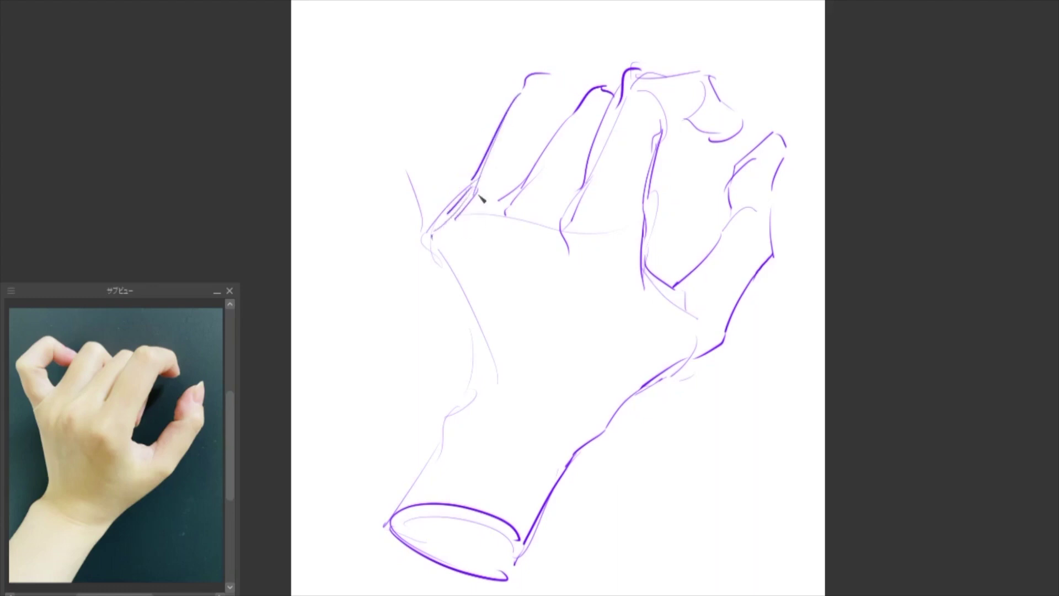
Step: Sketch the little-finger side of the hand down to the wrist, the rounded wrist end and the knuckle line
{"action": "mouse_move", "coordinate": [489, 217]}
{"action": "left_mouse_down"}
{"action": "mouse_move", "coordinate": [507, 279]}
{"action": "mouse_move", "coordinate": [503, 263]}
{"action": "left_mouse_up"}
{"action": "left_click_drag", "start_coordinate": [422, 238], "coordinate": [498, 364]}
{"action": "mouse_move", "coordinate": [474, 315]}
{"action": "left_mouse_down"}
{"action": "mouse_move", "coordinate": [492, 363]}
{"action": "mouse_move", "coordinate": [486, 393]}
{"action": "left_mouse_up"}
{"action": "key", "text": "ctrl+z"}
{"action": "key", "text": "ctrl+z"}
{"action": "mouse_move", "coordinate": [467, 309]}
{"action": "left_mouse_down"}
{"action": "mouse_move", "coordinate": [490, 371]}
{"action": "mouse_move", "coordinate": [446, 410]}
{"action": "mouse_move", "coordinate": [399, 489]}
{"action": "left_mouse_up"}
{"action": "left_click_drag", "start_coordinate": [390, 496], "coordinate": [497, 565]}
{"action": "left_click_drag", "start_coordinate": [644, 220], "coordinate": [639, 270]}
{"action": "key", "text": "ctrl+z"}
{"action": "mouse_move", "coordinate": [514, 242]}
{"action": "left_mouse_down"}
{"action": "mouse_move", "coordinate": [555, 256]}
{"action": "mouse_move", "coordinate": [561, 238]}
{"action": "mouse_move", "coordinate": [615, 243]}
{"action": "left_mouse_up"}
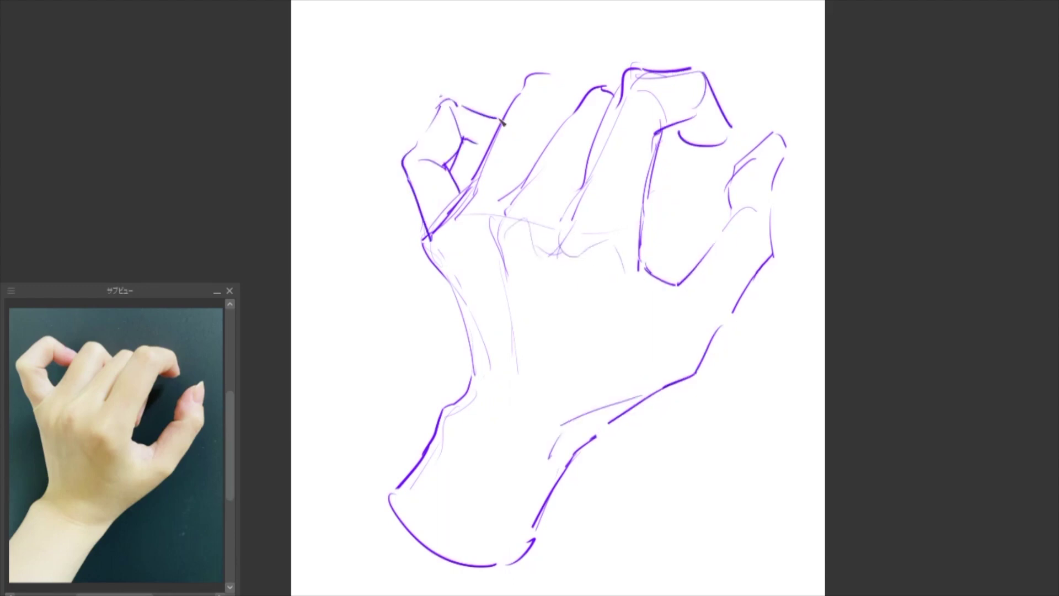
Step: Sketch the curled little finger with its bent joint, inner fold and outer edge
{"action": "mouse_move", "coordinate": [463, 104]}
{"action": "left_mouse_down"}
{"action": "mouse_move", "coordinate": [500, 115]}
{"action": "mouse_move", "coordinate": [496, 143]}
{"action": "left_mouse_up"}
{"action": "left_click_drag", "start_coordinate": [422, 158], "coordinate": [452, 168]}
{"action": "left_click_drag", "start_coordinate": [460, 119], "coordinate": [468, 160]}
{"action": "mouse_move", "coordinate": [440, 103]}
{"action": "left_mouse_down"}
{"action": "mouse_move", "coordinate": [402, 165]}
{"action": "mouse_move", "coordinate": [430, 232]}
{"action": "left_mouse_up"}
{"action": "left_click_drag", "start_coordinate": [472, 184], "coordinate": [469, 188]}
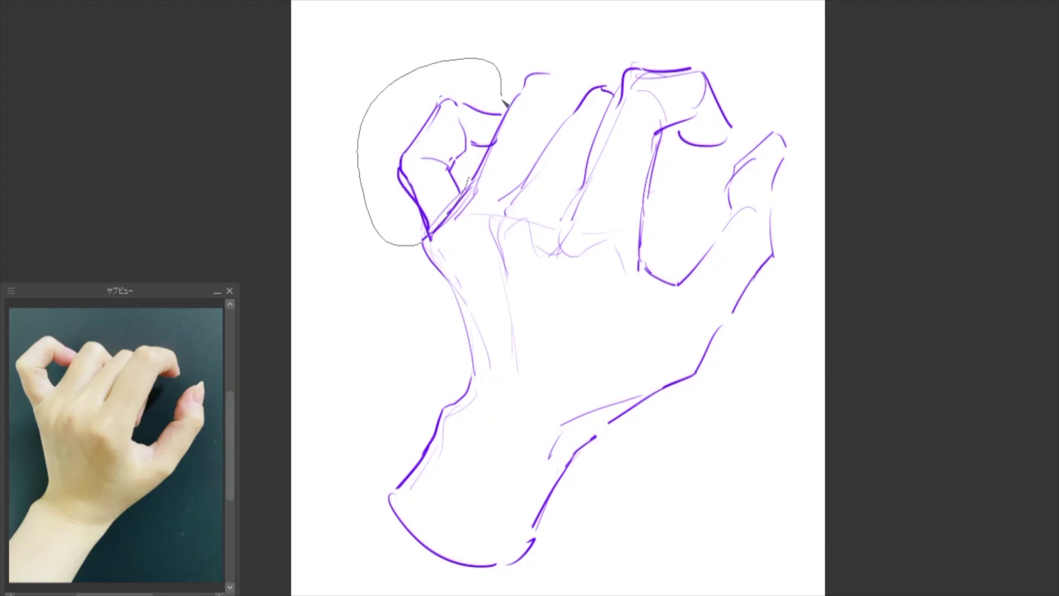
Step: Transform the selected little finger so it leans farther outward from the hand, and touch up its inner edge
{"action": "key", "text": "ctrl+t"}
{"action": "left_click_drag", "start_coordinate": [323, 99], "coordinate": [329, 105]}
{"action": "left_click", "coordinate": [392, 292]}
{"action": "left_click", "coordinate": [443, 276]}
{"action": "left_click_drag", "start_coordinate": [513, 166], "coordinate": [494, 205]}
{"action": "key", "text": "Return"}
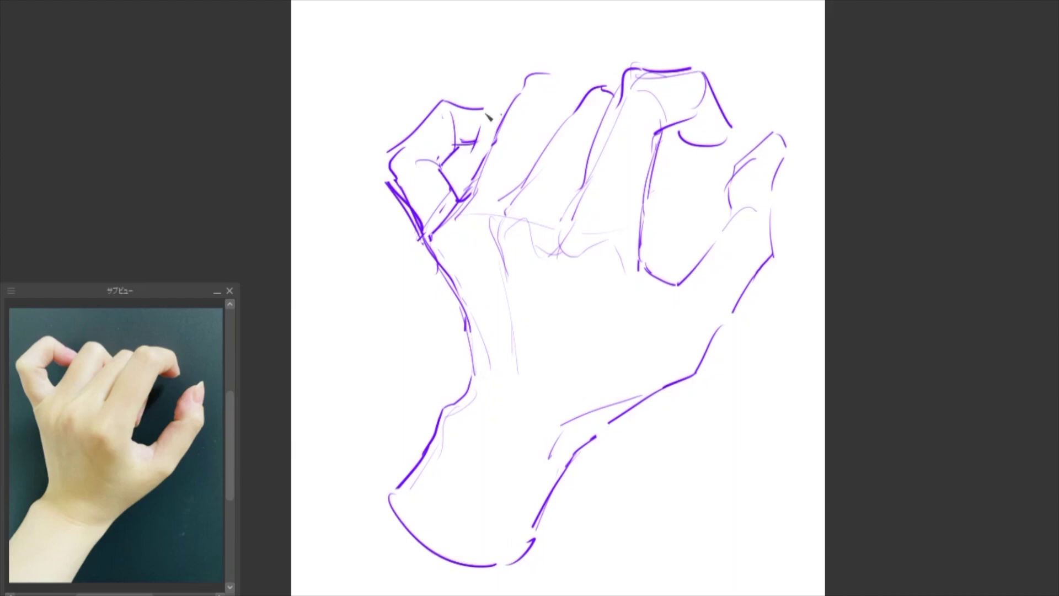
Step: Refine the little fingertip and sketch the ring finger's bent tip behind the middle finger
{"action": "left_click_drag", "start_coordinate": [461, 109], "coordinate": [487, 119]}
{"action": "left_click_drag", "start_coordinate": [548, 70], "coordinate": [574, 106]}
{"action": "left_click_drag", "start_coordinate": [560, 91], "coordinate": [563, 127]}
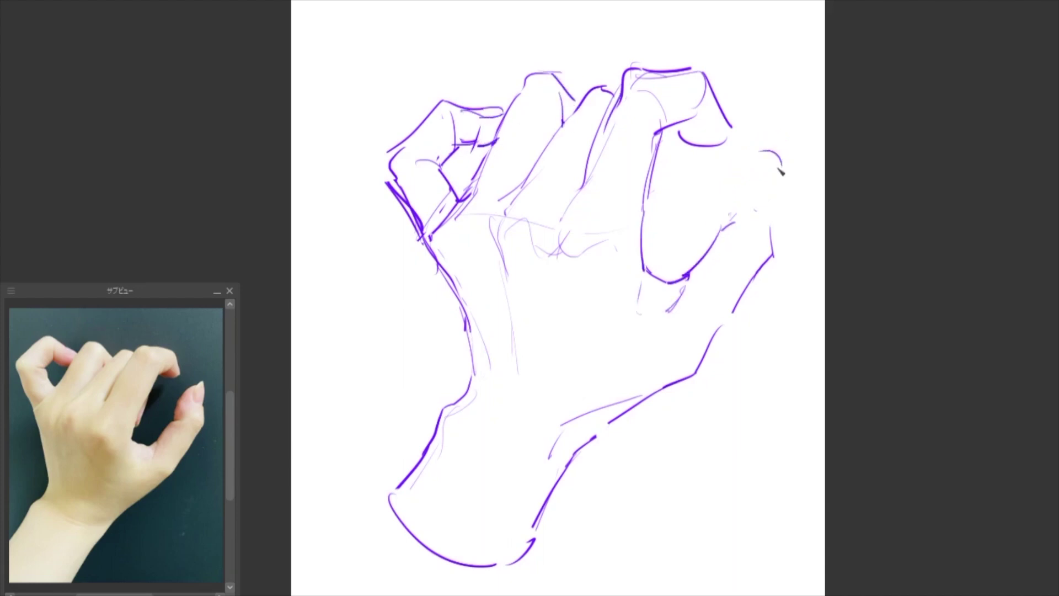
Step: Redraw the thumb tip with its nail and sketch the narrow fingertip visible beside the index finger
{"action": "left_click_drag", "start_coordinate": [760, 152], "coordinate": [720, 226]}
{"action": "left_click_drag", "start_coordinate": [764, 157], "coordinate": [770, 246]}
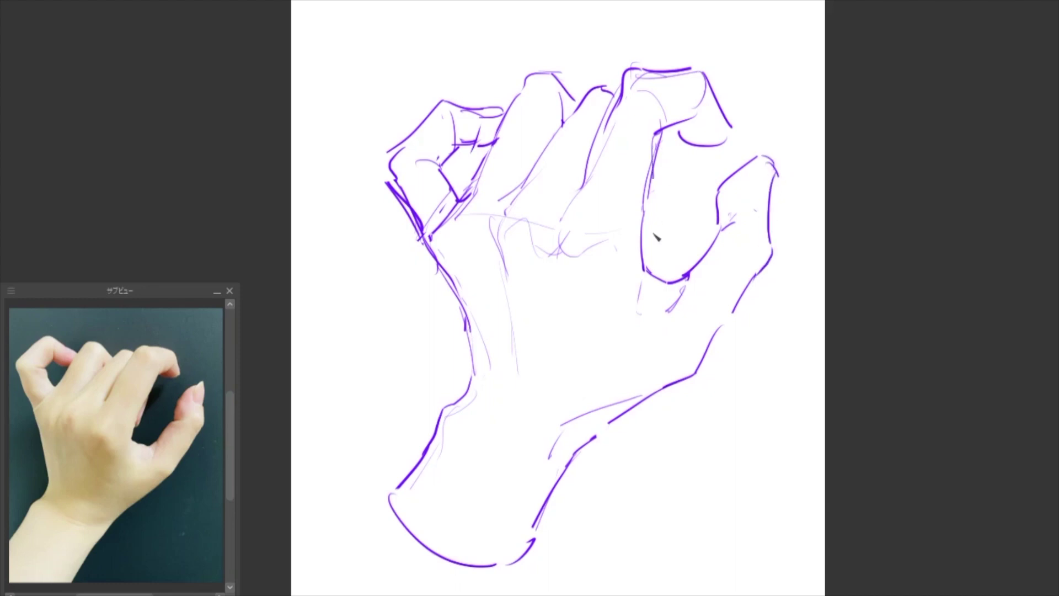
{"action": "left_click_drag", "start_coordinate": [660, 149], "coordinate": [660, 208]}
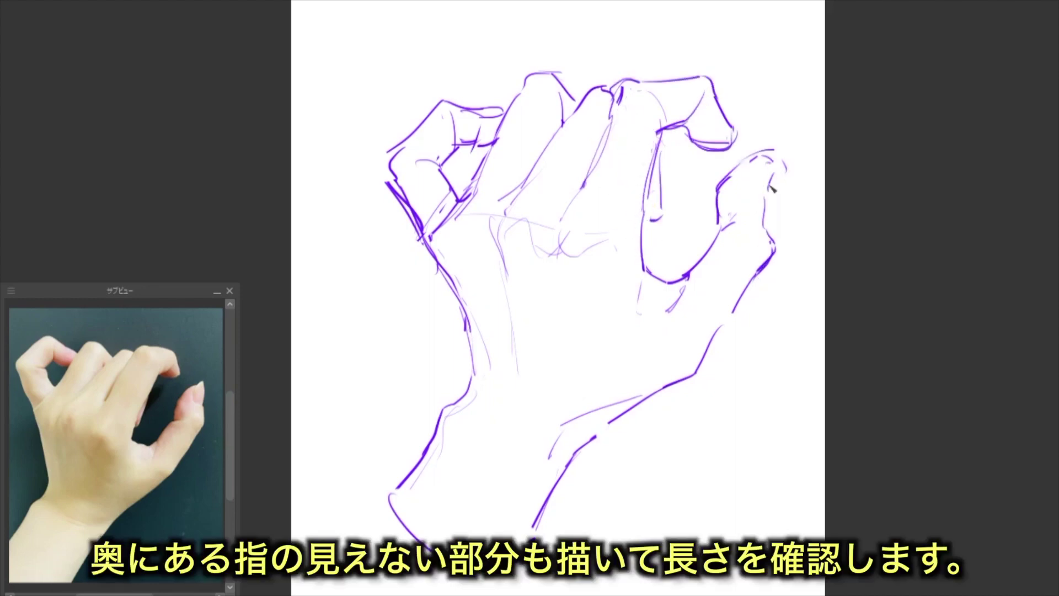
{"action": "left_click_drag", "start_coordinate": [752, 165], "coordinate": [757, 203]}
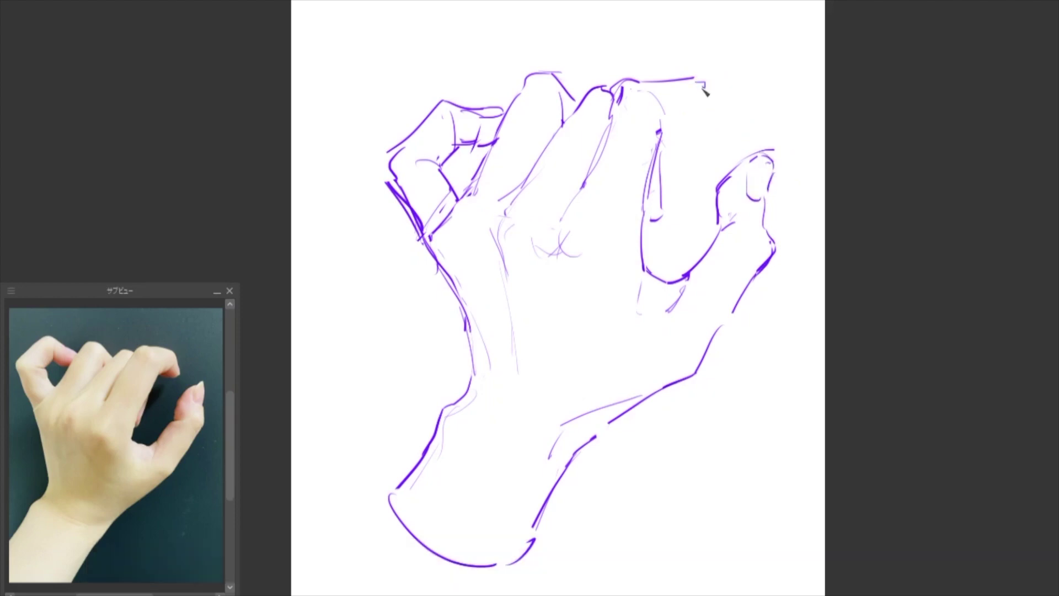
Step: Redraw the index finger's bent tip and mark the little finger's knuckle on the back of the hand
{"action": "mouse_move", "coordinate": [678, 95]}
{"action": "left_mouse_down"}
{"action": "mouse_move", "coordinate": [663, 129]}
{"action": "mouse_move", "coordinate": [728, 142]}
{"action": "mouse_move", "coordinate": [677, 134]}
{"action": "mouse_move", "coordinate": [704, 147]}
{"action": "left_mouse_up"}
{"action": "left_click_drag", "start_coordinate": [702, 83], "coordinate": [721, 145]}
{"action": "mouse_move", "coordinate": [441, 243]}
{"action": "left_mouse_down"}
{"action": "mouse_move", "coordinate": [426, 259]}
{"action": "mouse_move", "coordinate": [475, 276]}
{"action": "left_mouse_up"}
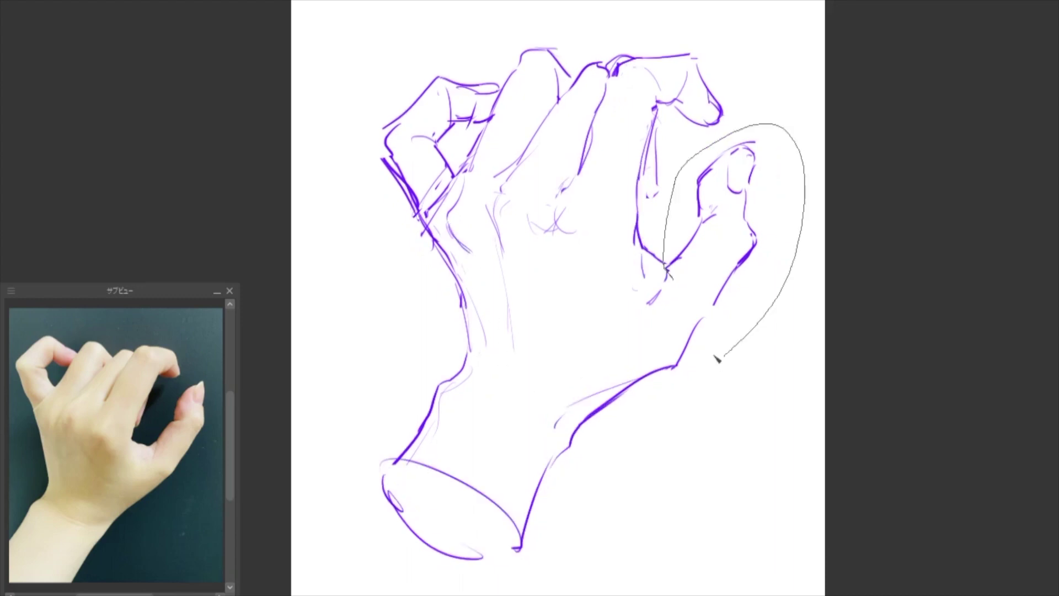
Step: Shift and slightly rotate the selected thumb outward, away from the palm
{"action": "key", "text": "ctrl+t"}
{"action": "left_click_drag", "start_coordinate": [761, 232], "coordinate": [776, 217]}
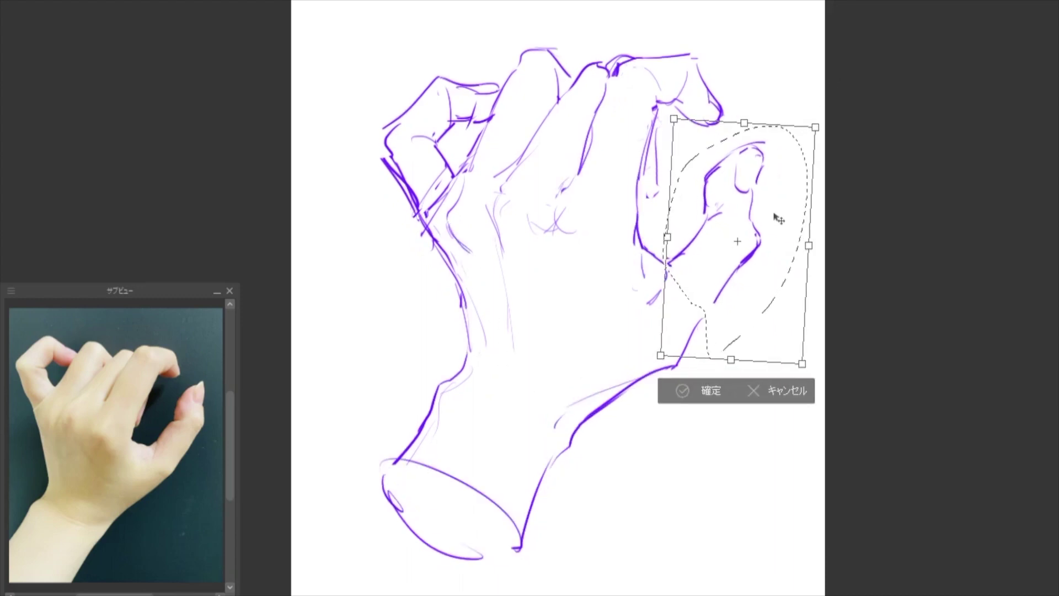
{"action": "key", "text": "Return"}
Step: Sketch a tendon on the back of the hand and strengthen the index and middle finger edges
{"action": "left_click_drag", "start_coordinate": [550, 242], "coordinate": [528, 334]}
{"action": "left_click_drag", "start_coordinate": [646, 124], "coordinate": [652, 192]}
{"action": "left_click_drag", "start_coordinate": [601, 83], "coordinate": [572, 168]}
Step: Select the back of the hand and the wrist with a lasso and transform them to lengthen the hand's back
{"action": "left_click_drag", "start_coordinate": [432, 215], "coordinate": [402, 267]}
{"action": "left_click_drag", "start_coordinate": [292, 532], "coordinate": [756, 586]}
{"action": "key", "text": "ctrl+t"}
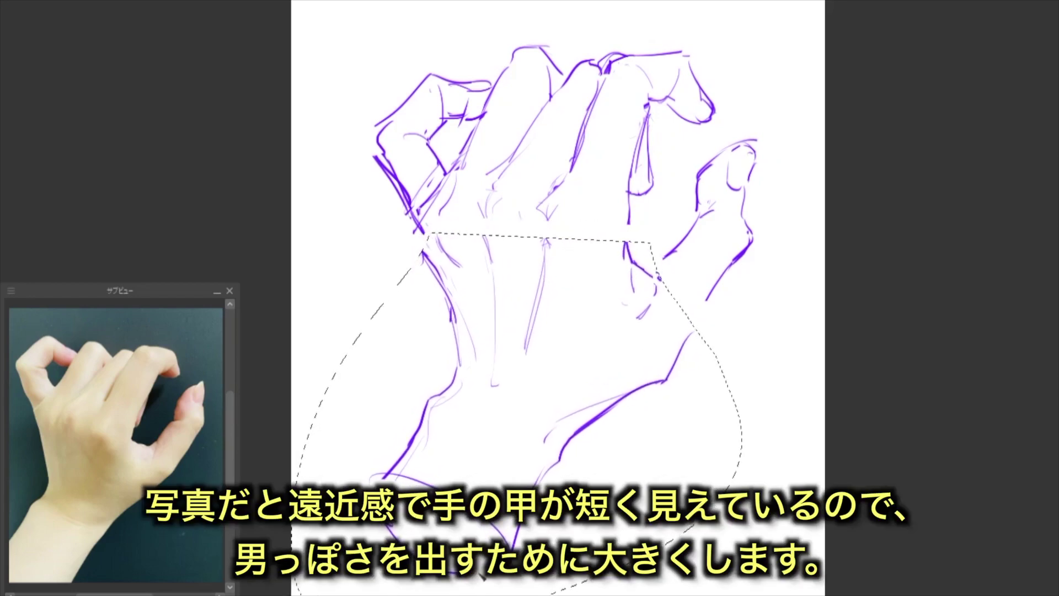
{"action": "key", "text": "Return"}
Step: Select the little finger, transform it outward and down, and redraw the contour from its base toward the wrist
{"action": "left_click_drag", "start_coordinate": [408, 248], "coordinate": [475, 127]}
{"action": "key", "text": "ctrl+t"}
{"action": "left_click_drag", "start_coordinate": [453, 47], "coordinate": [472, 41]}
{"action": "left_click", "coordinate": [358, 292]}
{"action": "left_click", "coordinate": [275, 293]}
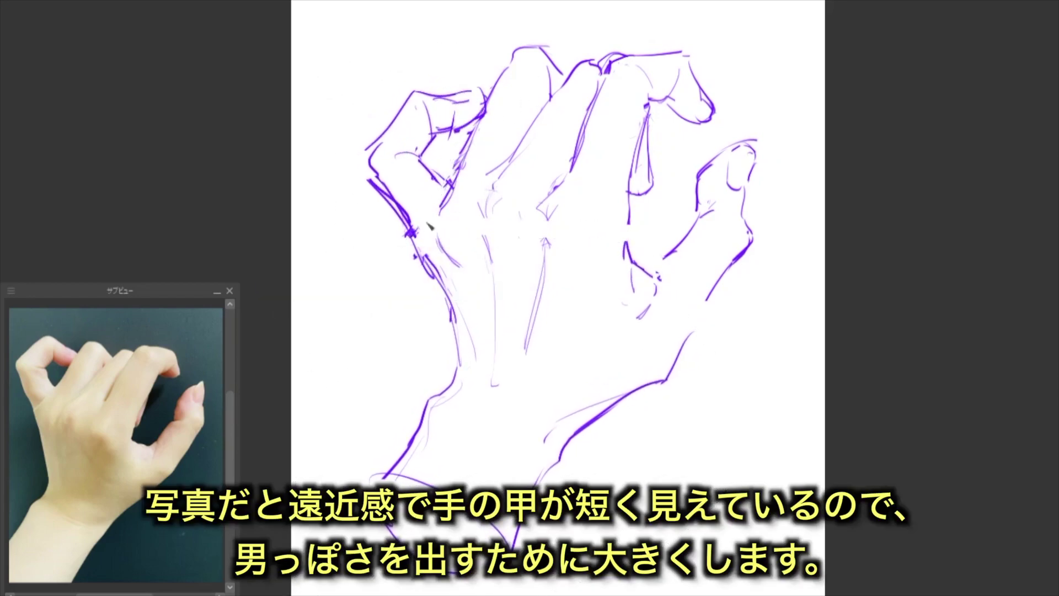
{"action": "mouse_move", "coordinate": [450, 192]}
{"action": "left_mouse_down"}
{"action": "mouse_move", "coordinate": [399, 243]}
{"action": "mouse_move", "coordinate": [456, 312]}
{"action": "mouse_move", "coordinate": [458, 375]}
{"action": "left_mouse_up"}
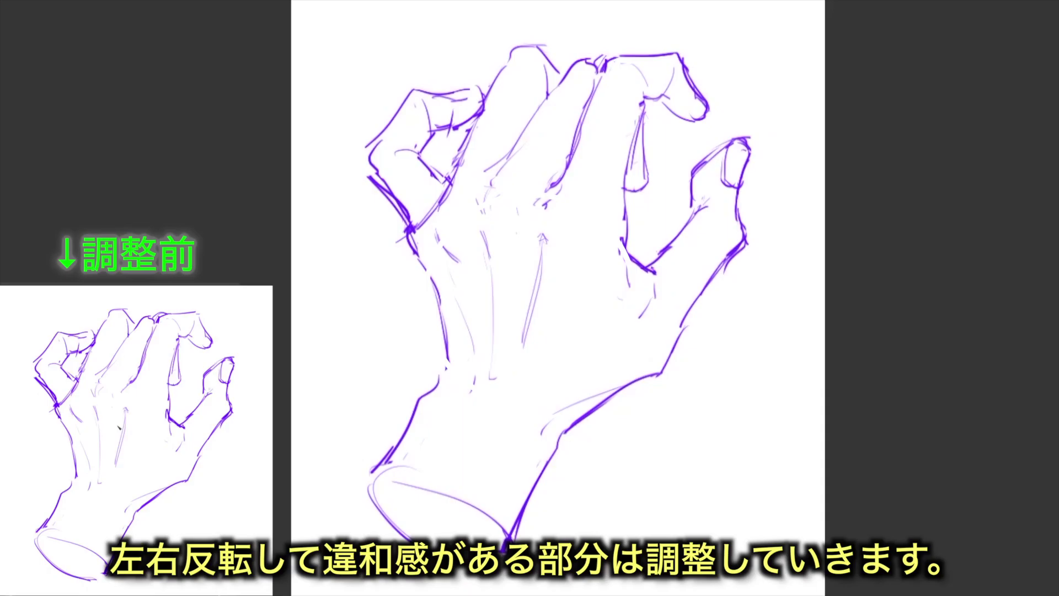
Step: Flip the canvas view horizontally and refine the knuckle marks and the edge between the middle and ring fingers
{"action": "key", "text": "h"}
{"action": "mouse_move", "coordinate": [534, 215]}
{"action": "left_mouse_down"}
{"action": "mouse_move", "coordinate": [566, 244]}
{"action": "mouse_move", "coordinate": [578, 325]}
{"action": "left_mouse_up"}
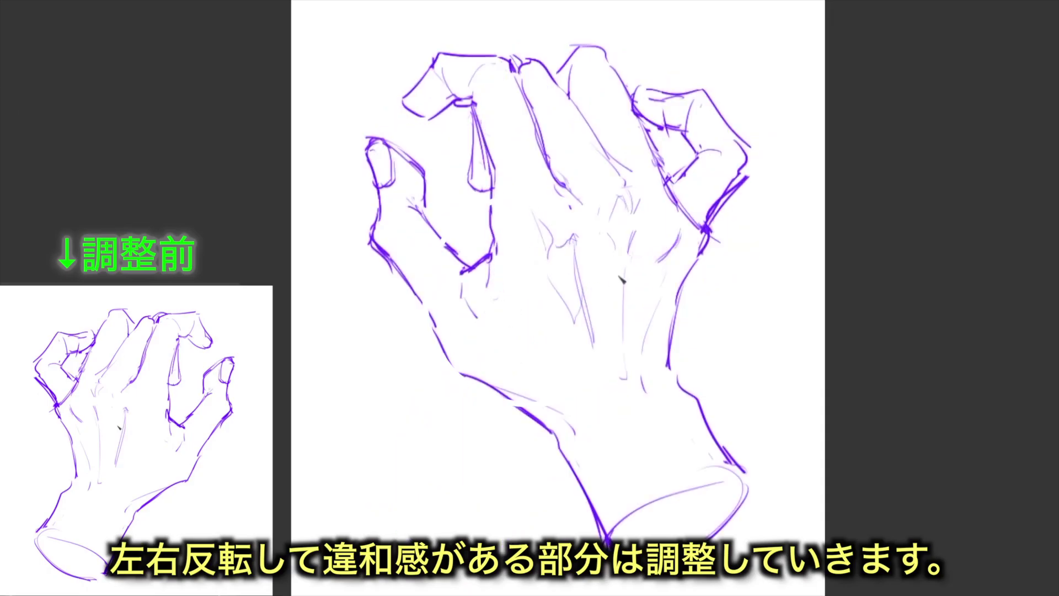
{"action": "left_click_drag", "start_coordinate": [639, 245], "coordinate": [671, 234]}
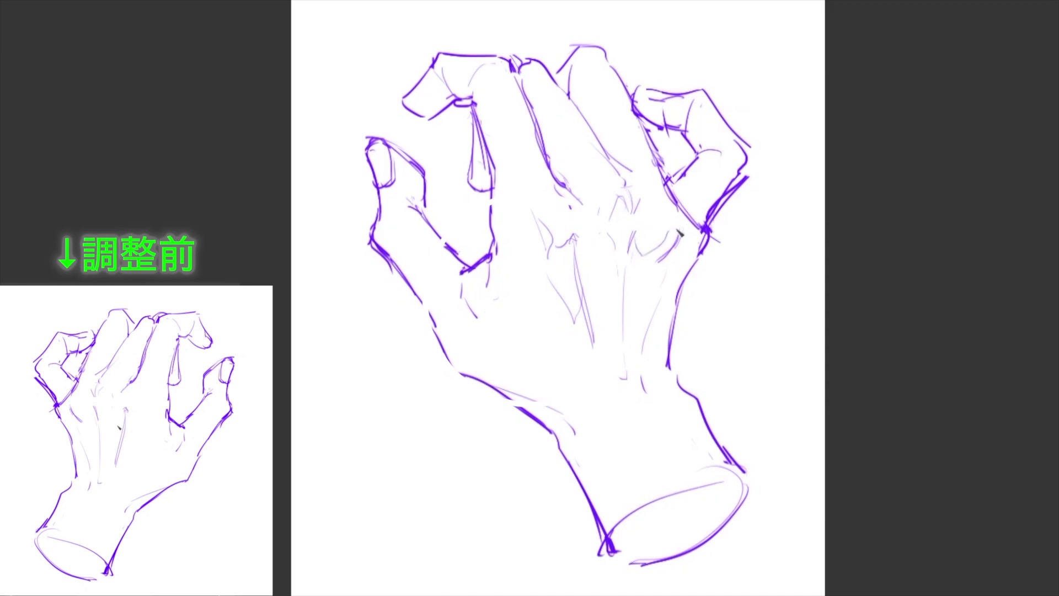
{"action": "mouse_move", "coordinate": [571, 51]}
{"action": "left_mouse_down"}
{"action": "mouse_move", "coordinate": [552, 69]}
{"action": "mouse_move", "coordinate": [632, 182]}
{"action": "left_mouse_up"}
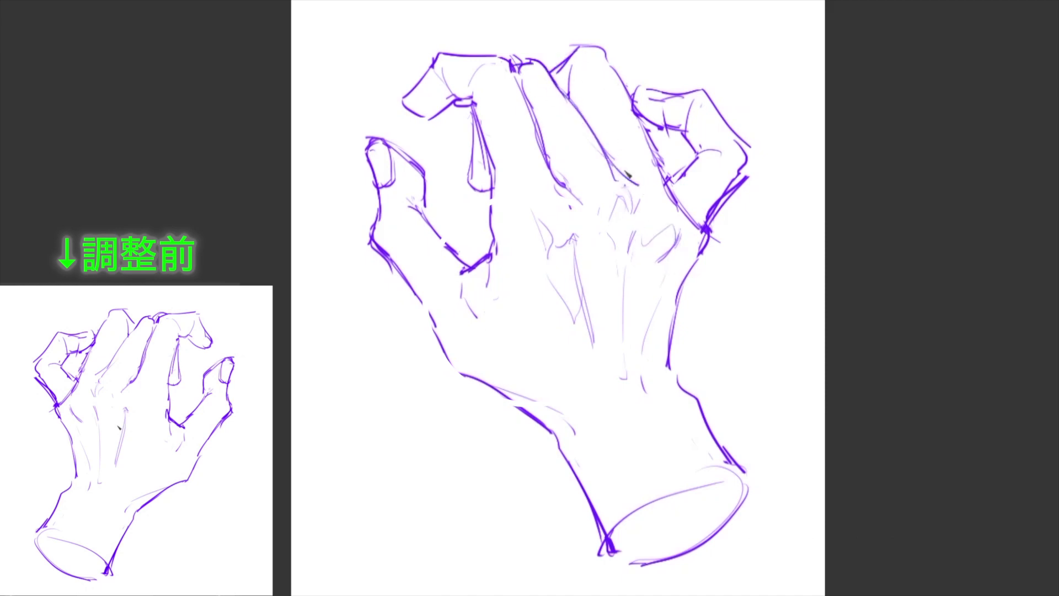
{"action": "left_click_drag", "start_coordinate": [576, 122], "coordinate": [629, 196]}
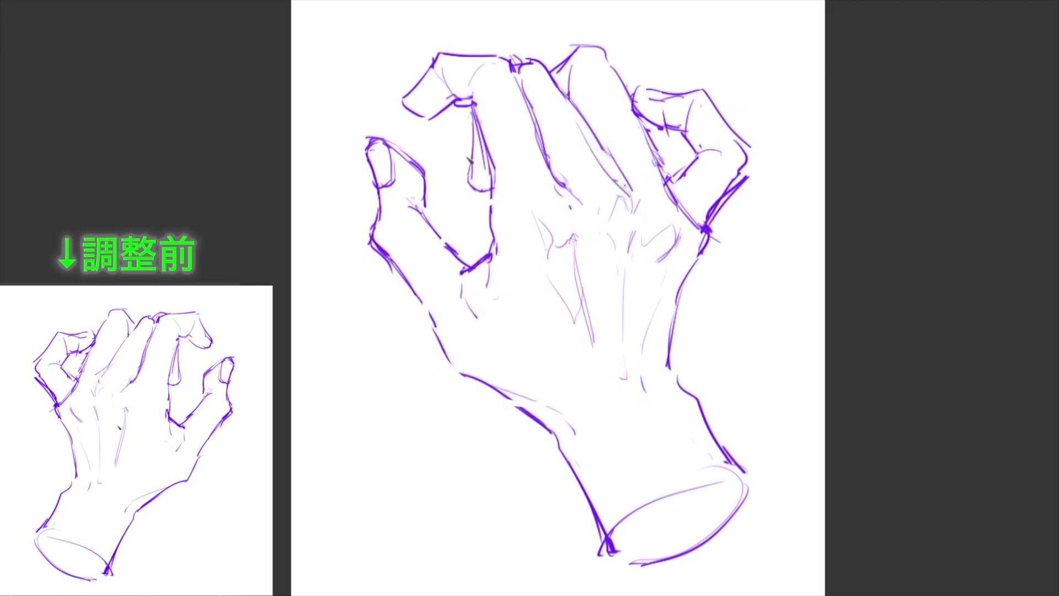
Step: Reshape the thumb tip, redrawing the nail, the pad's curve and the outer edge down to the joint
{"action": "mouse_move", "coordinate": [386, 153]}
{"action": "left_mouse_down"}
{"action": "mouse_move", "coordinate": [381, 185]}
{"action": "mouse_move", "coordinate": [373, 181]}
{"action": "mouse_move", "coordinate": [393, 183]}
{"action": "mouse_move", "coordinate": [381, 186]}
{"action": "mouse_move", "coordinate": [396, 162]}
{"action": "mouse_move", "coordinate": [396, 181]}
{"action": "mouse_move", "coordinate": [365, 160]}
{"action": "mouse_move", "coordinate": [398, 169]}
{"action": "mouse_move", "coordinate": [379, 223]}
{"action": "mouse_move", "coordinate": [419, 177]}
{"action": "mouse_move", "coordinate": [419, 221]}
{"action": "left_mouse_up"}
{"action": "left_click_drag", "start_coordinate": [424, 175], "coordinate": [440, 240]}
{"action": "left_click_drag", "start_coordinate": [420, 200], "coordinate": [370, 248]}
{"action": "left_click_drag", "start_coordinate": [380, 192], "coordinate": [368, 244]}
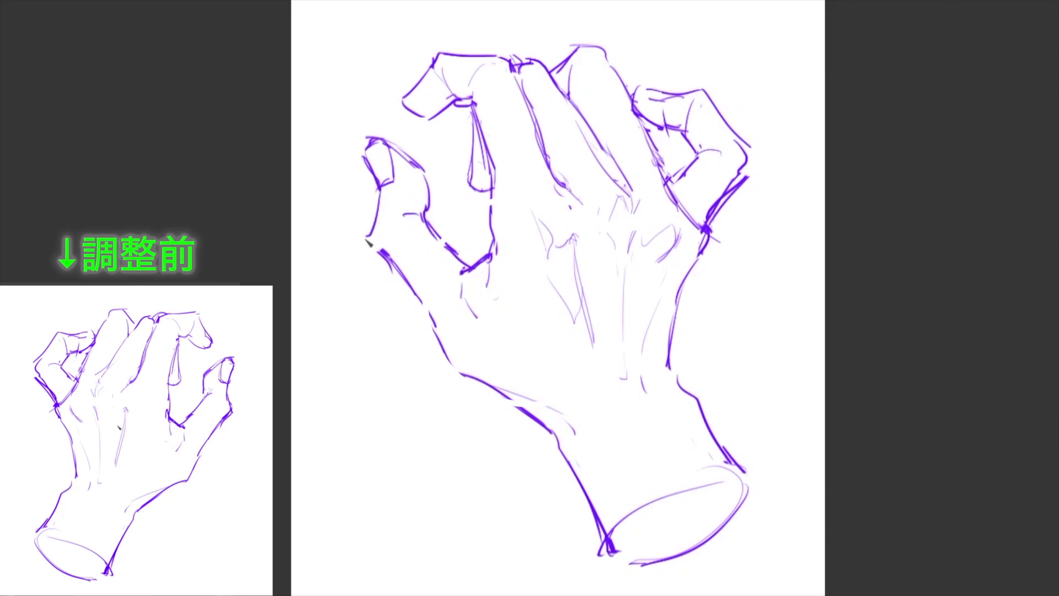
Step: Redraw the thumb's outer contour below the joint and the curved web between the thumb and index finger
{"action": "left_click_drag", "start_coordinate": [433, 224], "coordinate": [477, 270]}
{"action": "left_click_drag", "start_coordinate": [386, 259], "coordinate": [419, 301]}
{"action": "left_click_drag", "start_coordinate": [370, 231], "coordinate": [450, 342]}
{"action": "key", "text": "ctrl+z"}
{"action": "left_click_drag", "start_coordinate": [409, 293], "coordinate": [426, 325]}
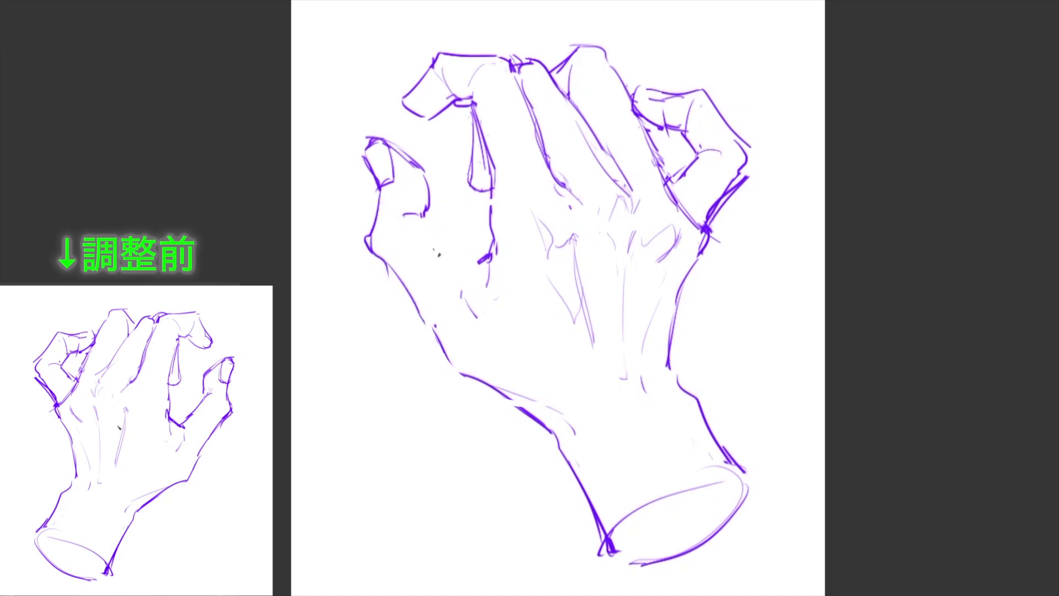
{"action": "key", "text": "ctrl+z"}
{"action": "left_click_drag", "start_coordinate": [429, 214], "coordinate": [453, 248]}
{"action": "mouse_move", "coordinate": [454, 255]}
{"action": "left_mouse_down"}
{"action": "mouse_move", "coordinate": [461, 284]}
{"action": "mouse_move", "coordinate": [451, 253]}
{"action": "mouse_move", "coordinate": [489, 260]}
{"action": "mouse_move", "coordinate": [479, 270]}
{"action": "left_mouse_up"}
{"action": "key", "text": "ctrl+z"}
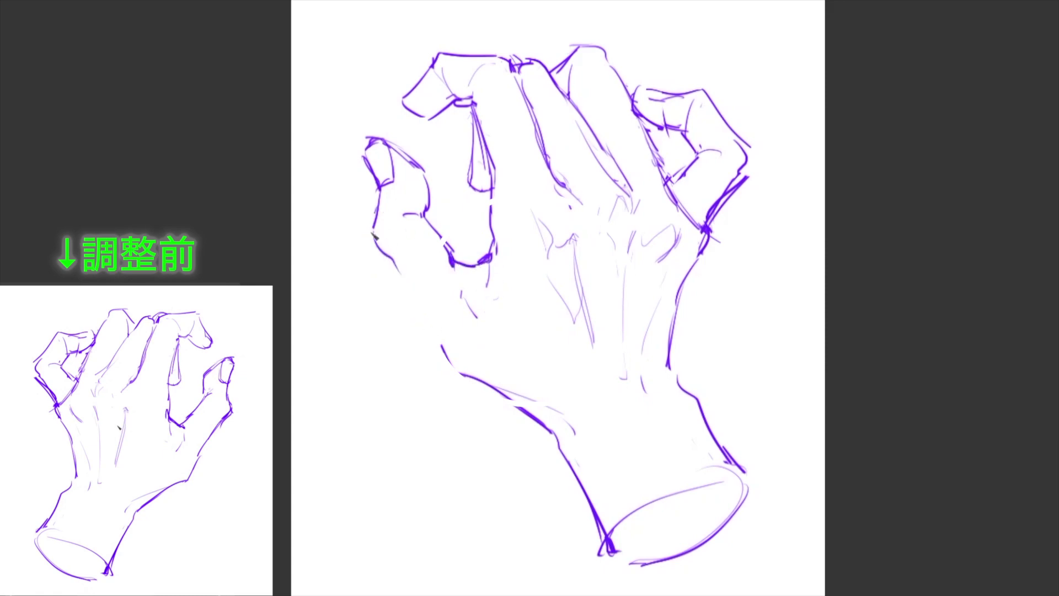
Step: Flip the view back and sketch veins on the back of the hand below the index and middle knuckles
{"action": "key", "text": "h"}
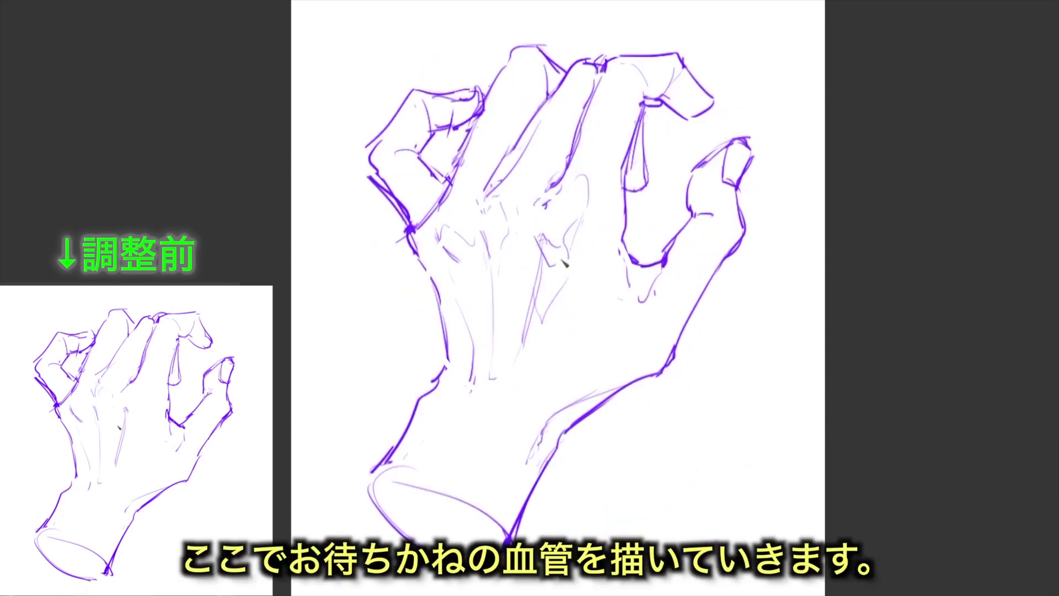
{"action": "left_click_drag", "start_coordinate": [542, 237], "coordinate": [533, 291]}
{"action": "key", "text": "ctrl+z"}
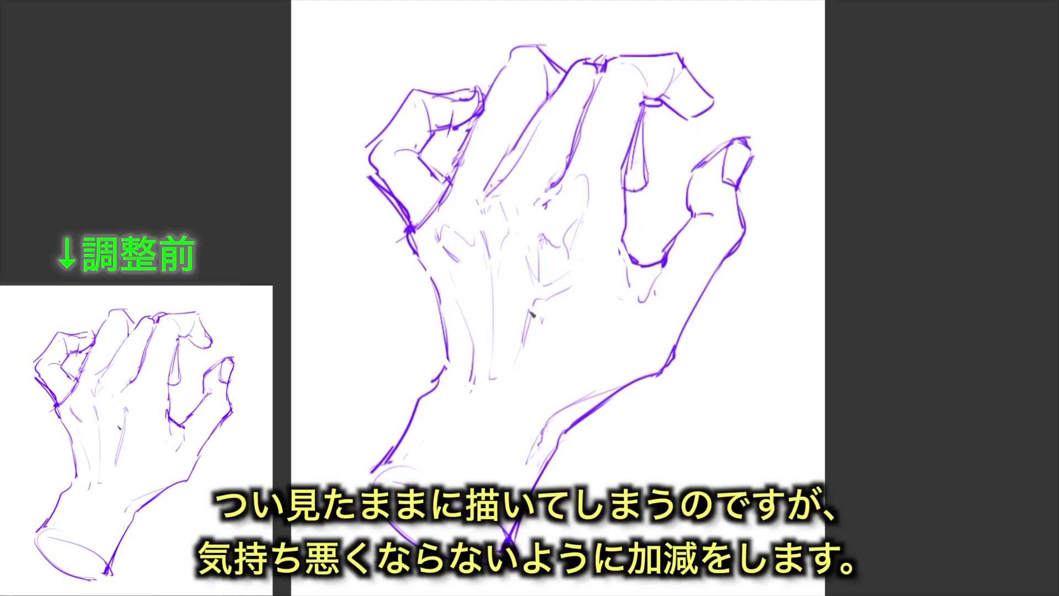
{"action": "left_click_drag", "start_coordinate": [561, 323], "coordinate": [569, 361]}
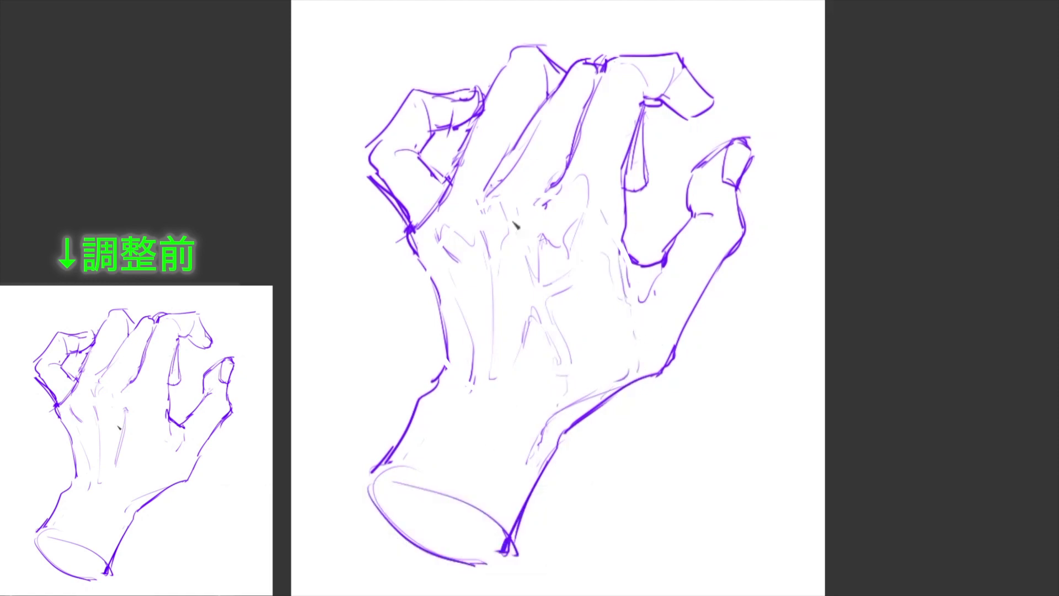
Step: Sketch branching veins from the ring and little finger knuckles down to the wrist
{"action": "left_click_drag", "start_coordinate": [484, 244], "coordinate": [515, 247]}
{"action": "left_click_drag", "start_coordinate": [494, 304], "coordinate": [491, 351]}
{"action": "left_click_drag", "start_coordinate": [528, 287], "coordinate": [539, 329]}
{"action": "left_click_drag", "start_coordinate": [492, 286], "coordinate": [485, 385]}
{"action": "mouse_move", "coordinate": [471, 285]}
{"action": "left_mouse_down"}
{"action": "mouse_move", "coordinate": [484, 276]}
{"action": "mouse_move", "coordinate": [493, 381]}
{"action": "mouse_move", "coordinate": [431, 455]}
{"action": "left_mouse_up"}
{"action": "mouse_move", "coordinate": [464, 386]}
{"action": "left_mouse_down"}
{"action": "mouse_move", "coordinate": [433, 444]}
{"action": "mouse_move", "coordinate": [480, 377]}
{"action": "left_mouse_up"}
{"action": "key", "text": "ctrl+z"}
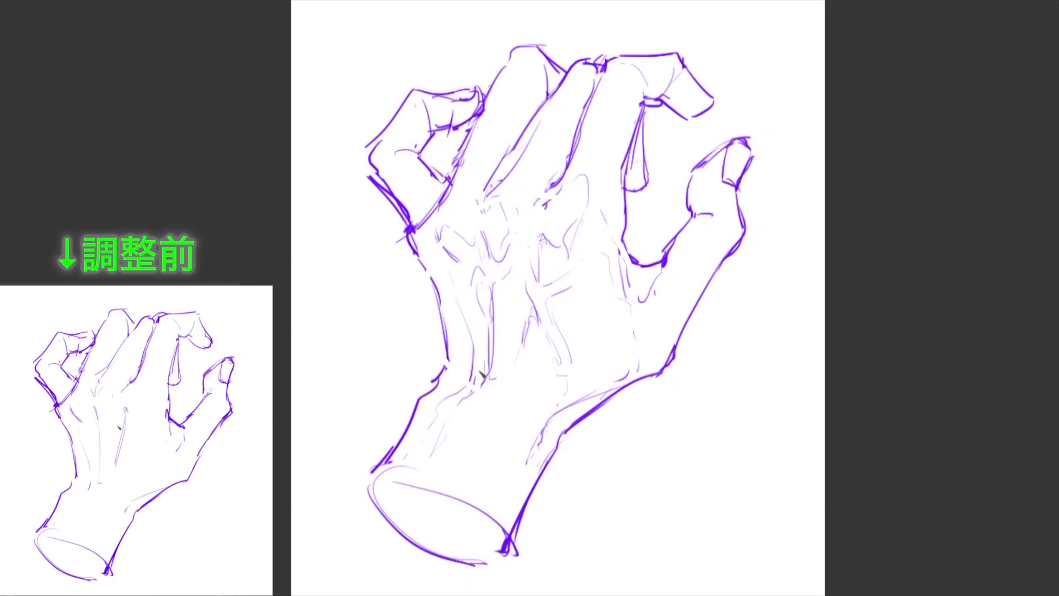
{"action": "left_click_drag", "start_coordinate": [453, 279], "coordinate": [475, 345]}
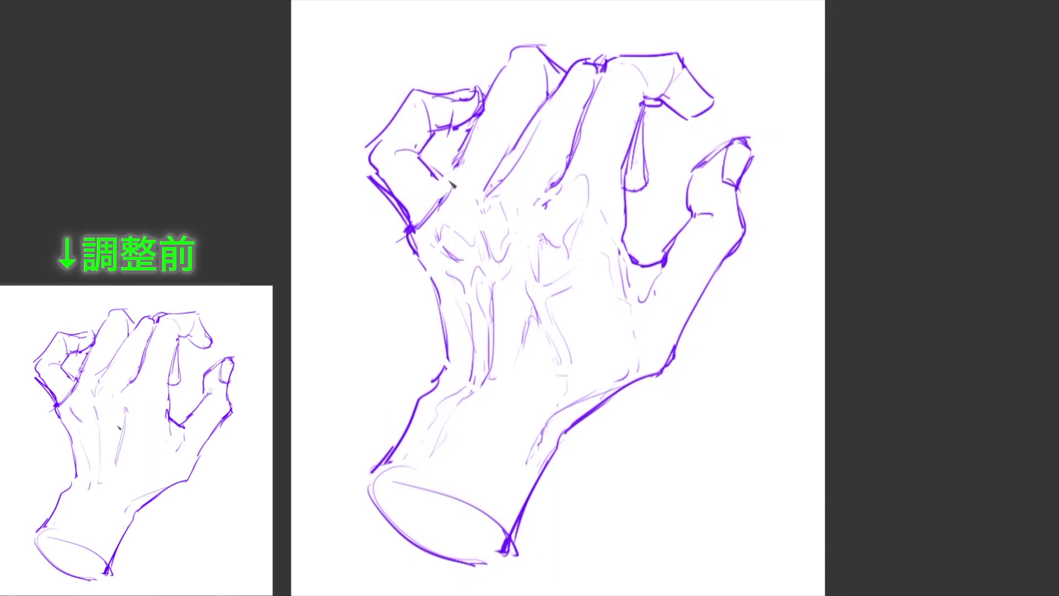
Step: Refine the fold at the base of the little finger and the bump along the hand's outer edge
{"action": "left_click_drag", "start_coordinate": [443, 195], "coordinate": [473, 161]}
{"action": "key", "text": "ctrl+z"}
{"action": "left_click_drag", "start_coordinate": [430, 278], "coordinate": [442, 307]}
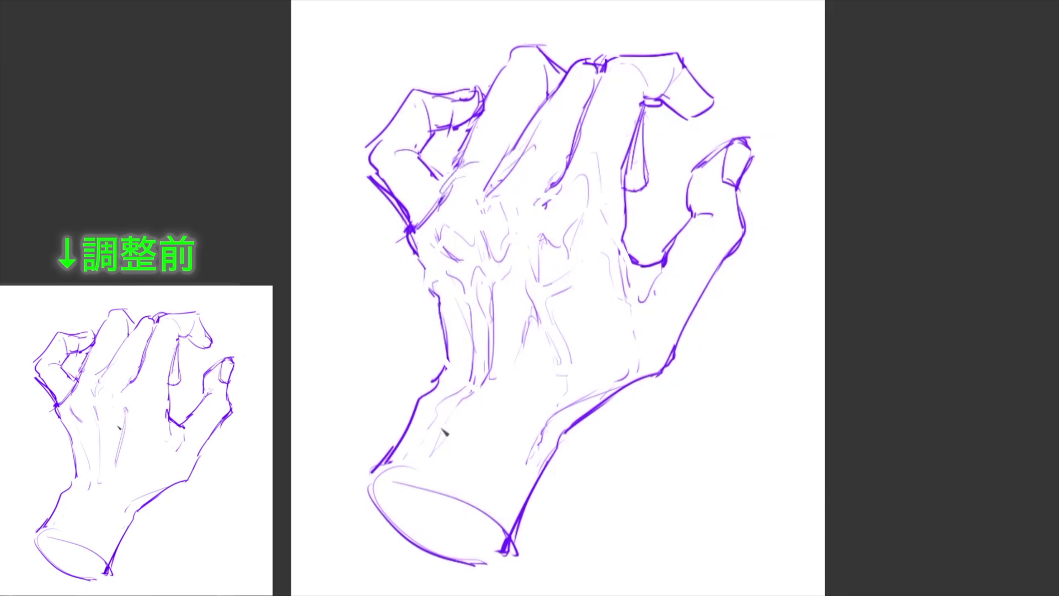
Step: Erase the excess vein lines in the middle of the hand and simplify the knuckle and tendon strokes
{"action": "mouse_move", "coordinate": [577, 365]}
{"action": "left_mouse_down"}
{"action": "mouse_move", "coordinate": [552, 292]}
{"action": "mouse_move", "coordinate": [544, 305]}
{"action": "left_mouse_up"}
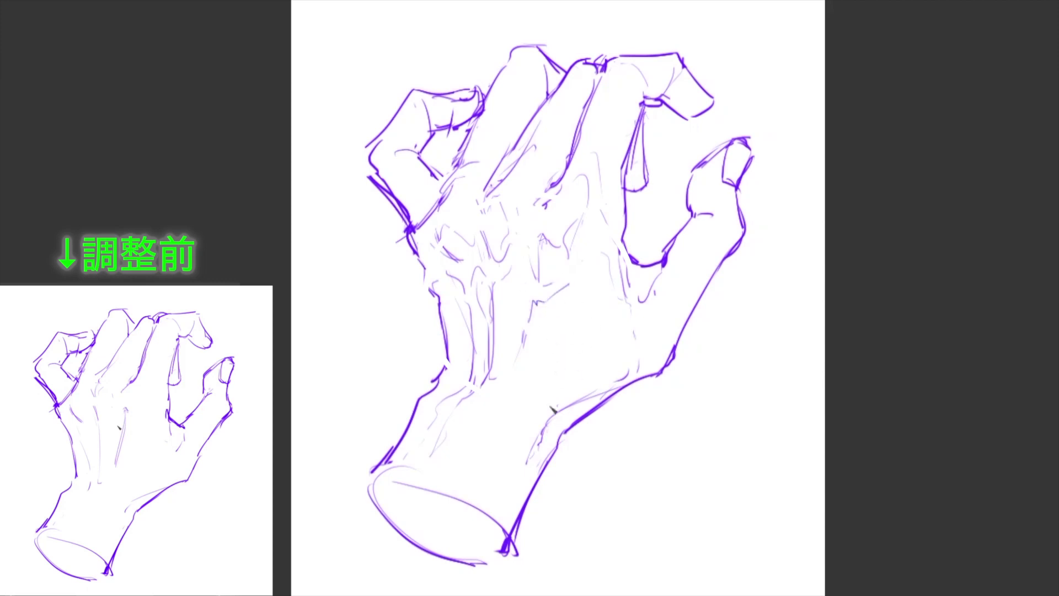
{"action": "mouse_move", "coordinate": [535, 242]}
{"action": "left_mouse_down"}
{"action": "mouse_move", "coordinate": [574, 226]}
{"action": "mouse_move", "coordinate": [538, 259]}
{"action": "left_mouse_up"}
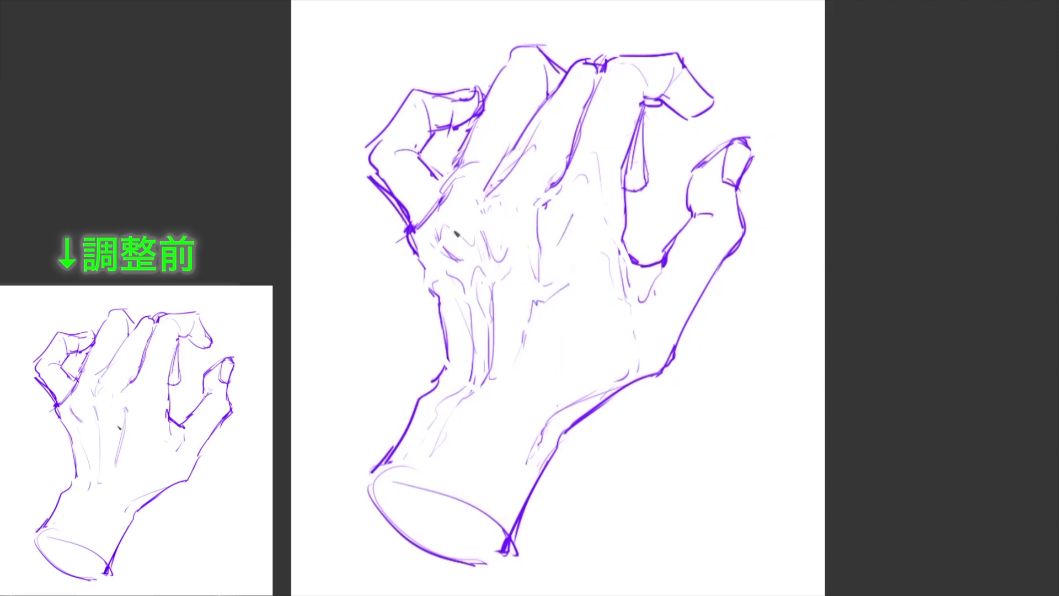
{"action": "mouse_move", "coordinate": [446, 272]}
{"action": "left_mouse_down"}
{"action": "mouse_move", "coordinate": [465, 291]}
{"action": "mouse_move", "coordinate": [508, 265]}
{"action": "mouse_move", "coordinate": [506, 318]}
{"action": "left_mouse_up"}
Step: Select the wrist area with a lasso, nudge it slightly sideways with a transform, and clear the selection
{"action": "mouse_move", "coordinate": [414, 272]}
{"action": "left_mouse_down"}
{"action": "mouse_move", "coordinate": [343, 567]}
{"action": "mouse_move", "coordinate": [673, 359]}
{"action": "mouse_move", "coordinate": [639, 397]}
{"action": "left_mouse_up"}
{"action": "key", "text": "ctrl+d"}
{"action": "left_click_drag", "start_coordinate": [419, 372], "coordinate": [301, 433]}
{"action": "key", "text": "ctrl+t"}
{"action": "left_click_drag", "start_coordinate": [469, 480], "coordinate": [457, 481]}
{"action": "key", "text": "Return"}
{"action": "key", "text": "ctrl+d"}
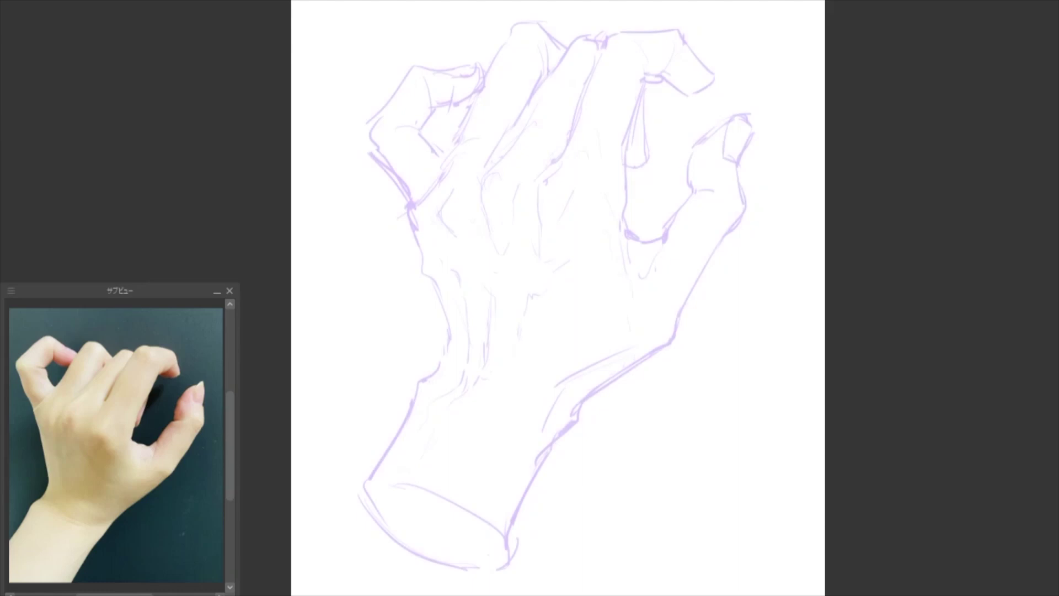
Step: Ink the thumb's inner contour, its joint crease and the nail's inner edge in black over the faded sketch
{"action": "scroll", "coordinate": [750, 185], "scroll_direction": "up", "scroll_amount": 5}
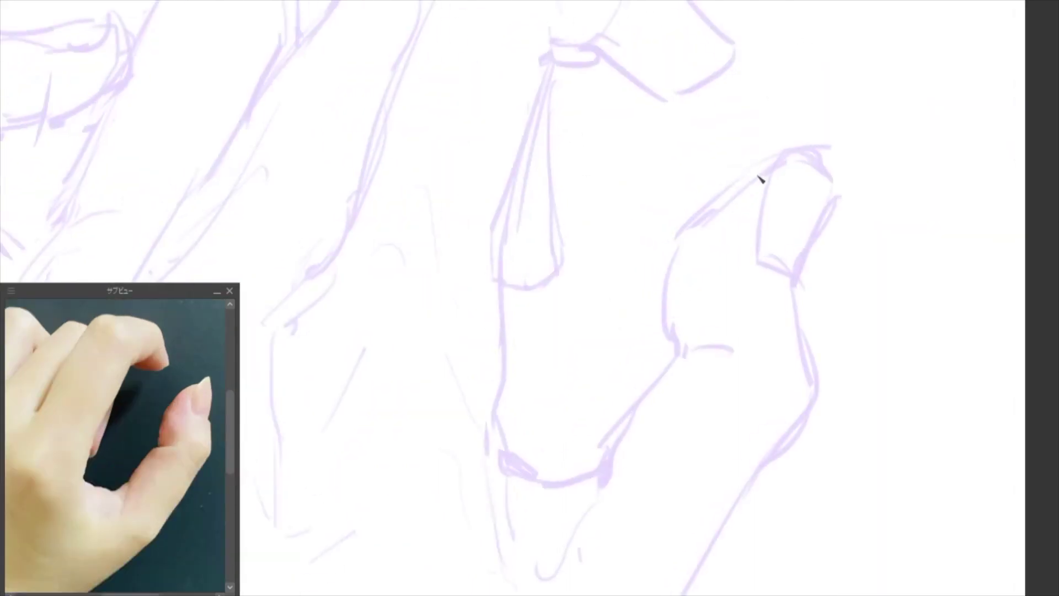
{"action": "left_click_drag", "start_coordinate": [768, 172], "coordinate": [678, 357]}
{"action": "mouse_move", "coordinate": [746, 336]}
{"action": "left_mouse_down"}
{"action": "mouse_move", "coordinate": [680, 351]}
{"action": "mouse_move", "coordinate": [629, 417]}
{"action": "left_mouse_up"}
{"action": "key", "text": "ctrl+z"}
{"action": "left_click_drag", "start_coordinate": [674, 357], "coordinate": [619, 438]}
{"action": "mouse_move", "coordinate": [771, 173]}
{"action": "left_mouse_down"}
{"action": "mouse_move", "coordinate": [789, 166]}
{"action": "mouse_move", "coordinate": [766, 266]}
{"action": "left_mouse_up"}
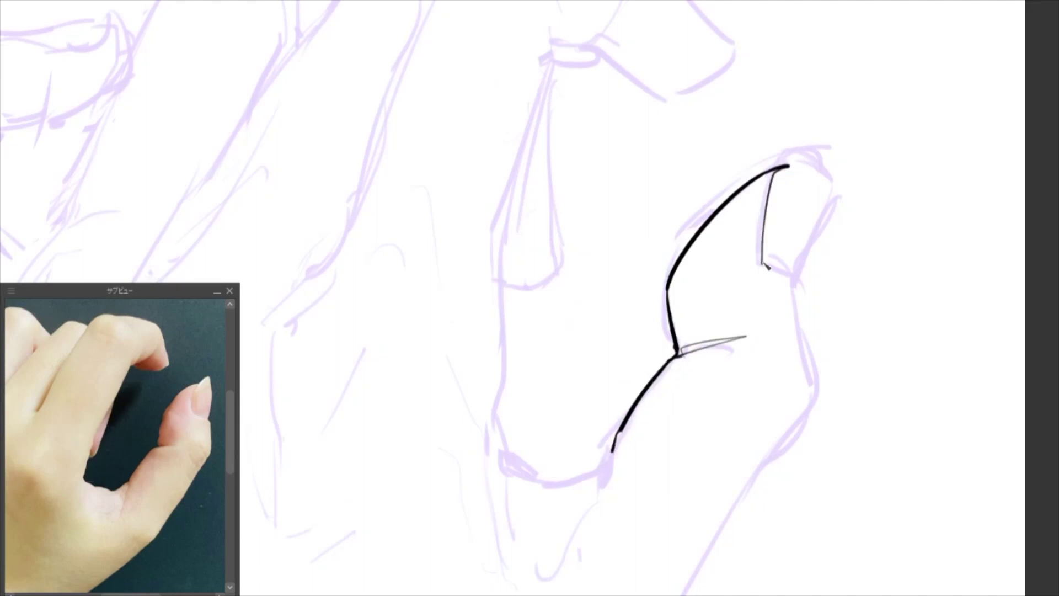
Step: Try inking the outer edge of the thumbnail
{"action": "mouse_move", "coordinate": [789, 165]}
{"action": "left_mouse_down"}
{"action": "mouse_move", "coordinate": [826, 187]}
{"action": "mouse_move", "coordinate": [791, 278]}
{"action": "left_mouse_up"}
{"action": "key", "text": "ctrl+z"}
{"action": "left_click_drag", "start_coordinate": [826, 189], "coordinate": [790, 279]}
{"action": "key", "text": "ctrl+z"}
Step: Flip the view horizontally and ink the thumb's outer contour from the nail past the joint to the base
{"action": "key", "text": "h"}
{"action": "mouse_move", "coordinate": [329, 168]}
{"action": "left_mouse_down"}
{"action": "mouse_move", "coordinate": [314, 230]}
{"action": "mouse_move", "coordinate": [349, 283]}
{"action": "left_mouse_up"}
{"action": "left_click_drag", "start_coordinate": [375, 323], "coordinate": [381, 330]}
{"action": "key", "text": "ctrl+z"}
{"action": "key", "text": "ctrl+z"}
{"action": "key", "text": "ctrl+z"}
{"action": "left_click_drag", "start_coordinate": [318, 252], "coordinate": [343, 272]}
{"action": "left_click_drag", "start_coordinate": [338, 269], "coordinate": [418, 402]}
{"action": "key", "text": "ctrl+z"}
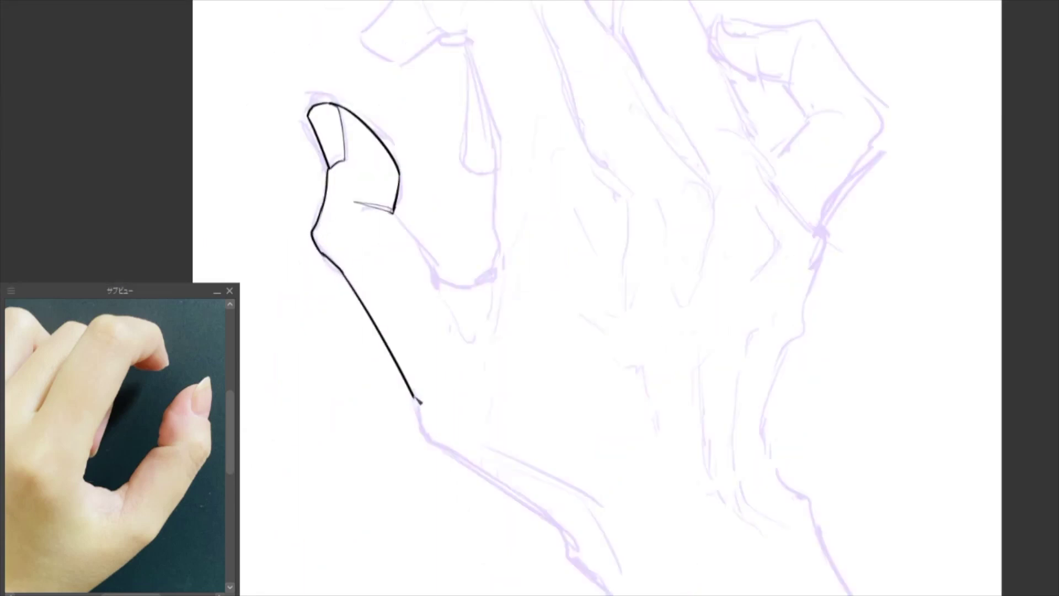
Step: Ink the thumb's lower inner edge, the web curve toward the index finger and the short fold below it
{"action": "key", "text": "ctrl+z"}
{"action": "mouse_move", "coordinate": [395, 212]}
{"action": "left_mouse_down"}
{"action": "mouse_move", "coordinate": [444, 285]}
{"action": "mouse_move", "coordinate": [436, 276]}
{"action": "left_mouse_up"}
{"action": "left_click_drag", "start_coordinate": [436, 277], "coordinate": [472, 332]}
{"action": "key", "text": "ctrl+z"}
{"action": "mouse_move", "coordinate": [434, 269]}
{"action": "left_mouse_down"}
{"action": "mouse_move", "coordinate": [467, 295]}
{"action": "mouse_move", "coordinate": [500, 250]}
{"action": "left_mouse_up"}
{"action": "key", "text": "ctrl+z"}
{"action": "key", "text": "ctrl+z"}
{"action": "left_click_drag", "start_coordinate": [468, 289], "coordinate": [499, 247]}
{"action": "key", "text": "ctrl+z"}
{"action": "key", "text": "ctrl+z"}
{"action": "left_click_drag", "start_coordinate": [470, 286], "coordinate": [499, 248]}
Step: Flip the view back and ink the outer contour from the thumb's base down to the wrist
{"action": "key", "text": "h"}
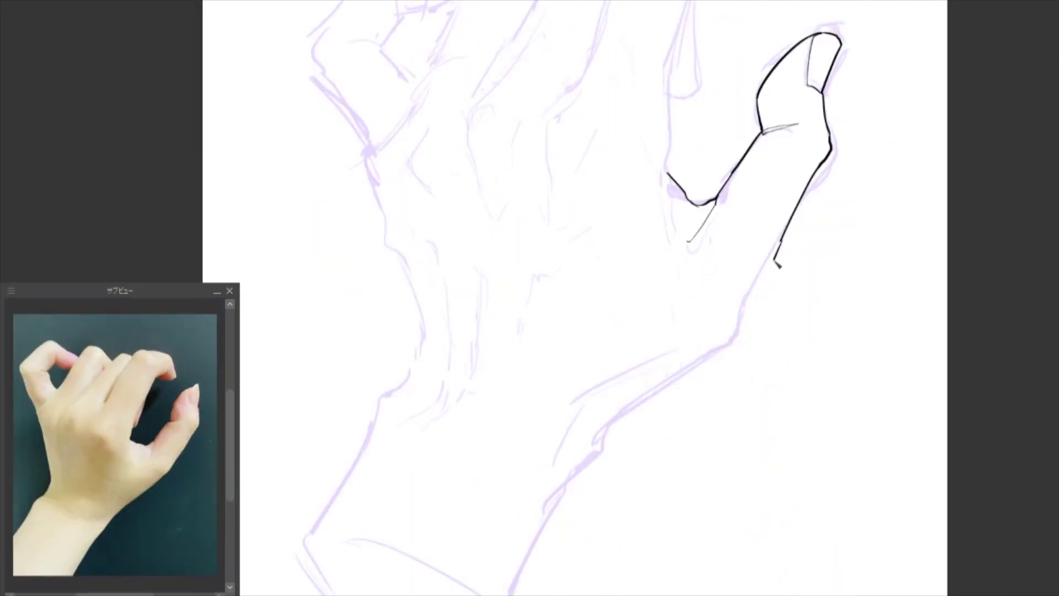
{"action": "mouse_move", "coordinate": [783, 243]}
{"action": "left_mouse_down"}
{"action": "mouse_move", "coordinate": [742, 327]}
{"action": "mouse_move", "coordinate": [599, 431]}
{"action": "mouse_move", "coordinate": [768, 304]}
{"action": "mouse_move", "coordinate": [633, 402]}
{"action": "mouse_move", "coordinate": [508, 595]}
{"action": "left_mouse_up"}
{"action": "key", "text": "ctrl+z"}
{"action": "key", "text": "ctrl+z"}
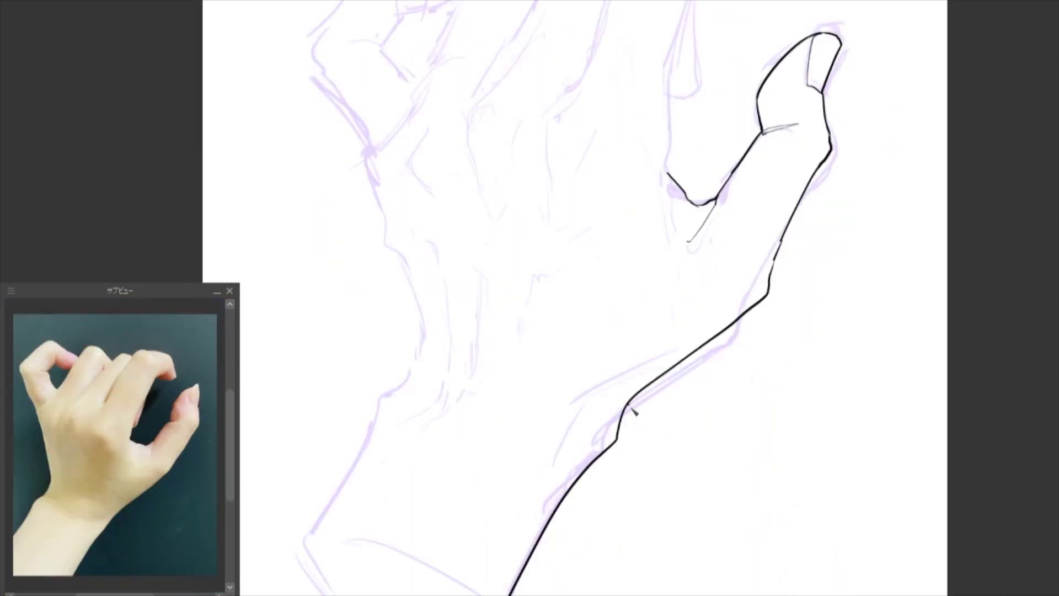
Step: Ink the thin crease running from the base of the thumb toward the wrist
{"action": "left_click_drag", "start_coordinate": [712, 333], "coordinate": [585, 412]}
{"action": "left_click_drag", "start_coordinate": [670, 297], "coordinate": [690, 349]}
{"action": "left_click_drag", "start_coordinate": [444, 136], "coordinate": [413, 180]}
{"action": "key", "text": "ctrl+z"}
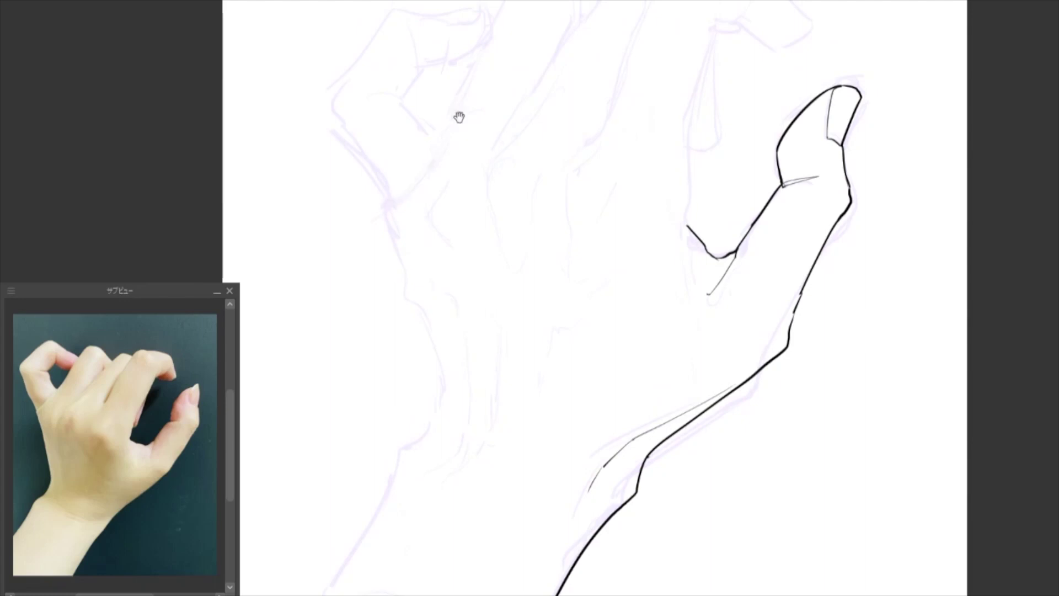
Step: Ink the index finger's outer contour, flat bent top, inner edge and the folds inside its joint
{"action": "left_click_drag", "start_coordinate": [464, 113], "coordinate": [333, 312]}
{"action": "scroll", "coordinate": [527, 175], "scroll_direction": "up", "scroll_amount": 1}
{"action": "mouse_move", "coordinate": [539, 154]}
{"action": "left_mouse_down"}
{"action": "mouse_move", "coordinate": [456, 360]}
{"action": "mouse_move", "coordinate": [468, 348]}
{"action": "mouse_move", "coordinate": [438, 383]}
{"action": "left_mouse_up"}
{"action": "key", "text": "ctrl+z"}
{"action": "key", "text": "ctrl+z"}
{"action": "left_click_drag", "start_coordinate": [467, 343], "coordinate": [440, 381]}
{"action": "key", "text": "ctrl+z"}
{"action": "mouse_move", "coordinate": [547, 147]}
{"action": "left_mouse_down"}
{"action": "mouse_move", "coordinate": [657, 154]}
{"action": "mouse_move", "coordinate": [664, 171]}
{"action": "left_mouse_up"}
{"action": "key", "text": "ctrl+z"}
{"action": "key", "text": "ctrl+z"}
{"action": "left_click_drag", "start_coordinate": [591, 176], "coordinate": [596, 234]}
{"action": "key", "text": "ctrl+z"}
{"action": "left_click_drag", "start_coordinate": [592, 176], "coordinate": [567, 362]}
{"action": "left_click_drag", "start_coordinate": [648, 179], "coordinate": [594, 225]}
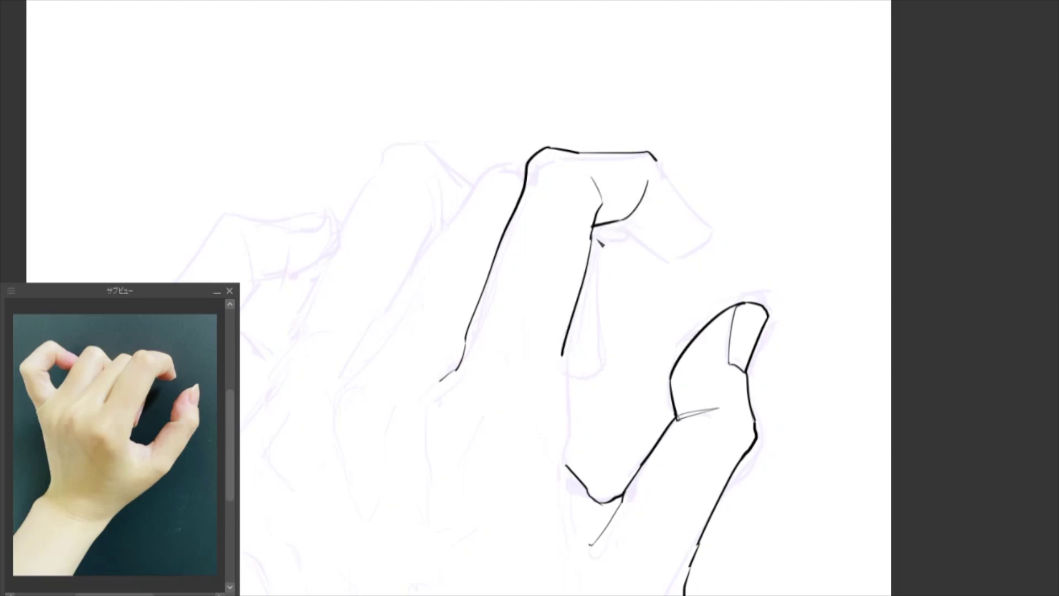
Step: Ink the bent index fingertip with its nail and extend the finger's inner edge down to the thumb web
{"action": "left_click_drag", "start_coordinate": [657, 161], "coordinate": [702, 229]}
{"action": "mouse_move", "coordinate": [621, 221]}
{"action": "left_mouse_down"}
{"action": "mouse_move", "coordinate": [671, 259]}
{"action": "mouse_move", "coordinate": [711, 240]}
{"action": "mouse_move", "coordinate": [771, 150]}
{"action": "left_mouse_up"}
{"action": "left_click_drag", "start_coordinate": [611, 243], "coordinate": [615, 343]}
{"action": "left_click_drag", "start_coordinate": [617, 355], "coordinate": [623, 364]}
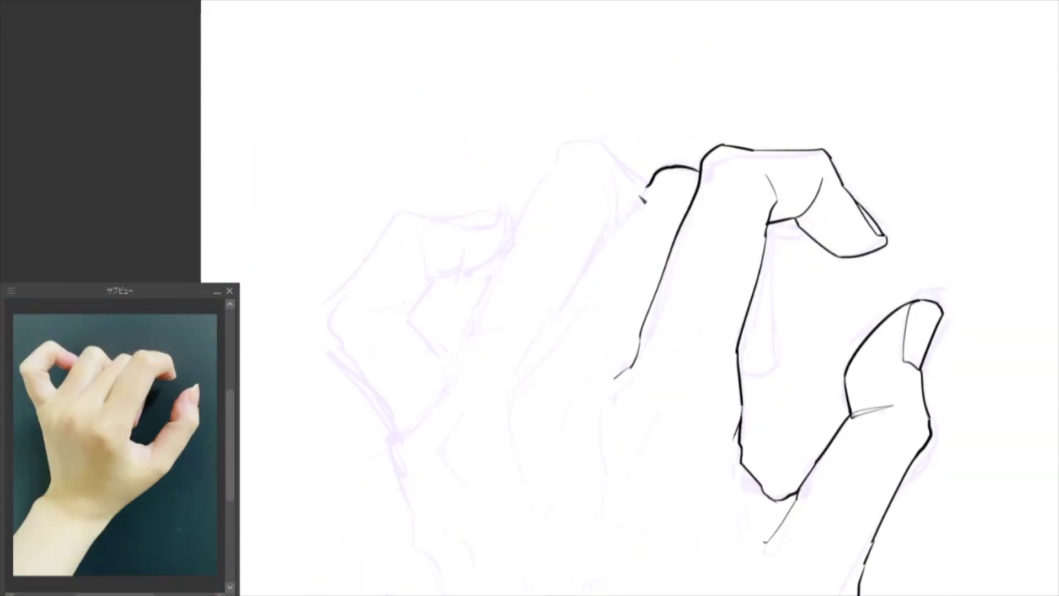
Step: Ink the middle finger's outer edge down to its knuckle and its fingertip showing behind the index finger
{"action": "left_click_drag", "start_coordinate": [647, 188], "coordinate": [574, 292]}
{"action": "left_click_drag", "start_coordinate": [557, 339], "coordinate": [511, 389]}
{"action": "left_click_drag", "start_coordinate": [654, 177], "coordinate": [643, 193]}
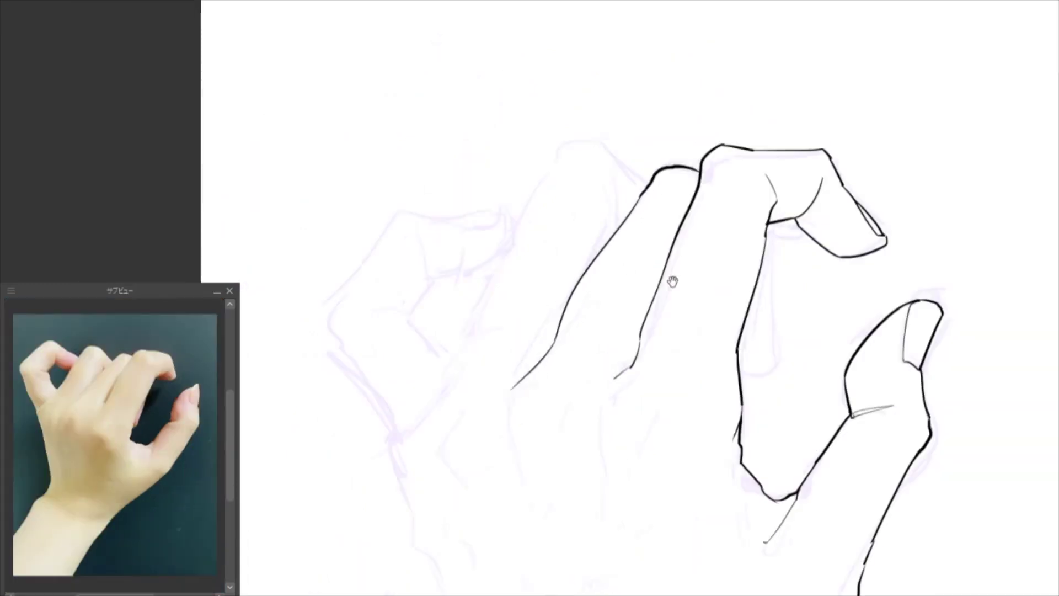
{"action": "left_click_drag", "start_coordinate": [673, 281], "coordinate": [609, 250]}
{"action": "mouse_move", "coordinate": [709, 205]}
{"action": "left_mouse_down"}
{"action": "mouse_move", "coordinate": [713, 335]}
{"action": "mouse_move", "coordinate": [710, 301]}
{"action": "left_mouse_up"}
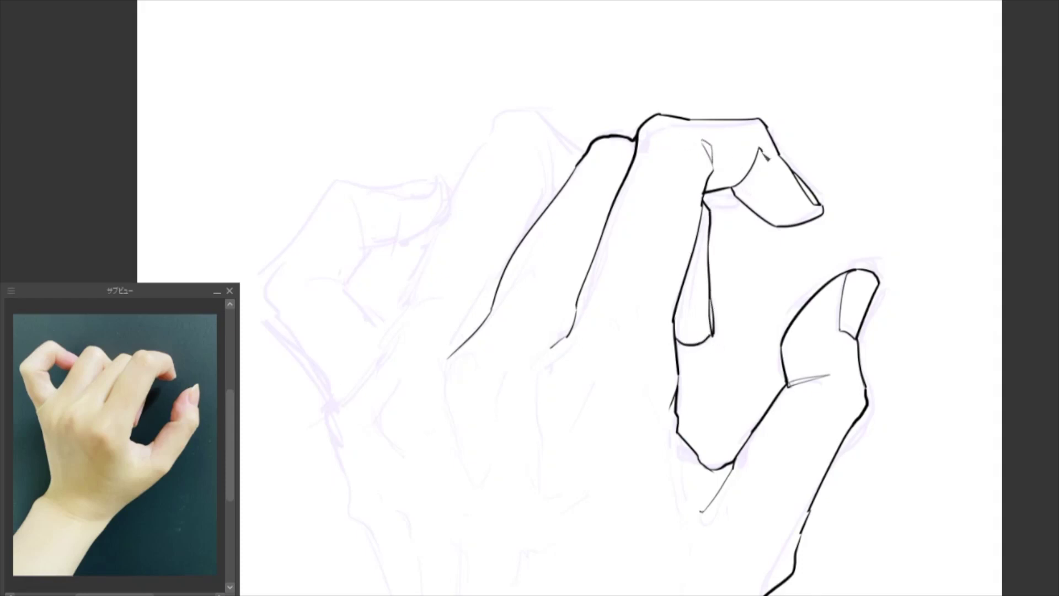
Step: Ink the middle knuckle's side line and the ring finger's top, outer edge and joint fold
{"action": "left_click_drag", "start_coordinate": [514, 353], "coordinate": [616, 380]}
{"action": "mouse_move", "coordinate": [615, 320]}
{"action": "left_mouse_down"}
{"action": "mouse_move", "coordinate": [557, 391]}
{"action": "mouse_move", "coordinate": [563, 485]}
{"action": "left_mouse_up"}
{"action": "mouse_move", "coordinate": [650, 164]}
{"action": "left_mouse_down"}
{"action": "mouse_move", "coordinate": [690, 168]}
{"action": "mouse_move", "coordinate": [727, 191]}
{"action": "left_mouse_up"}
{"action": "left_click_drag", "start_coordinate": [634, 156], "coordinate": [546, 367]}
{"action": "left_click_drag", "start_coordinate": [662, 276], "coordinate": [707, 230]}
{"action": "left_click_drag", "start_coordinate": [652, 177], "coordinate": [660, 165]}
{"action": "left_click_drag", "start_coordinate": [626, 221], "coordinate": [602, 301]}
{"action": "key", "text": "ctrl+z"}
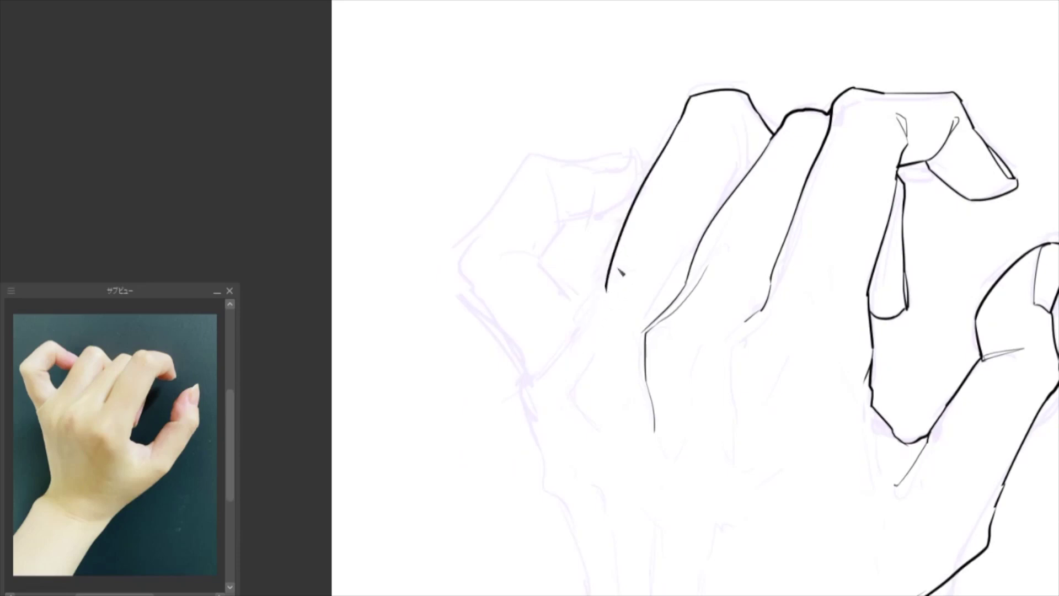
Step: Ink the little finger's base line, outer contour, bent top and nail, reworking strokes around the fingertip
{"action": "mouse_move", "coordinate": [607, 286]}
{"action": "left_mouse_down"}
{"action": "mouse_move", "coordinate": [584, 343]}
{"action": "mouse_move", "coordinate": [522, 411]}
{"action": "left_mouse_up"}
{"action": "scroll", "coordinate": [419, 209], "scroll_direction": "up", "scroll_amount": 1}
{"action": "left_click_drag", "start_coordinate": [420, 196], "coordinate": [511, 386]}
{"action": "mouse_move", "coordinate": [419, 193]}
{"action": "left_mouse_down"}
{"action": "mouse_move", "coordinate": [587, 101]}
{"action": "mouse_move", "coordinate": [554, 109]}
{"action": "mouse_move", "coordinate": [603, 119]}
{"action": "left_mouse_up"}
{"action": "key", "text": "ctrl+z"}
{"action": "left_click_drag", "start_coordinate": [655, 134], "coordinate": [662, 139]}
{"action": "key", "text": "ctrl+z"}
{"action": "mouse_move", "coordinate": [603, 119]}
{"action": "left_mouse_down"}
{"action": "mouse_move", "coordinate": [662, 126]}
{"action": "mouse_move", "coordinate": [574, 146]}
{"action": "mouse_move", "coordinate": [661, 126]}
{"action": "mouse_move", "coordinate": [662, 157]}
{"action": "left_mouse_up"}
{"action": "key", "text": "ctrl+z"}
{"action": "left_click_drag", "start_coordinate": [649, 164], "coordinate": [655, 171]}
{"action": "key", "text": "ctrl+z"}
Step: Ink the little finger's joint crease, inner fold and curved inner edge down to the ring finger
{"action": "mouse_move", "coordinate": [568, 145]}
{"action": "left_mouse_down"}
{"action": "mouse_move", "coordinate": [552, 204]}
{"action": "mouse_move", "coordinate": [535, 218]}
{"action": "left_mouse_up"}
{"action": "key", "text": "ctrl+z"}
{"action": "left_click_drag", "start_coordinate": [453, 216], "coordinate": [525, 232]}
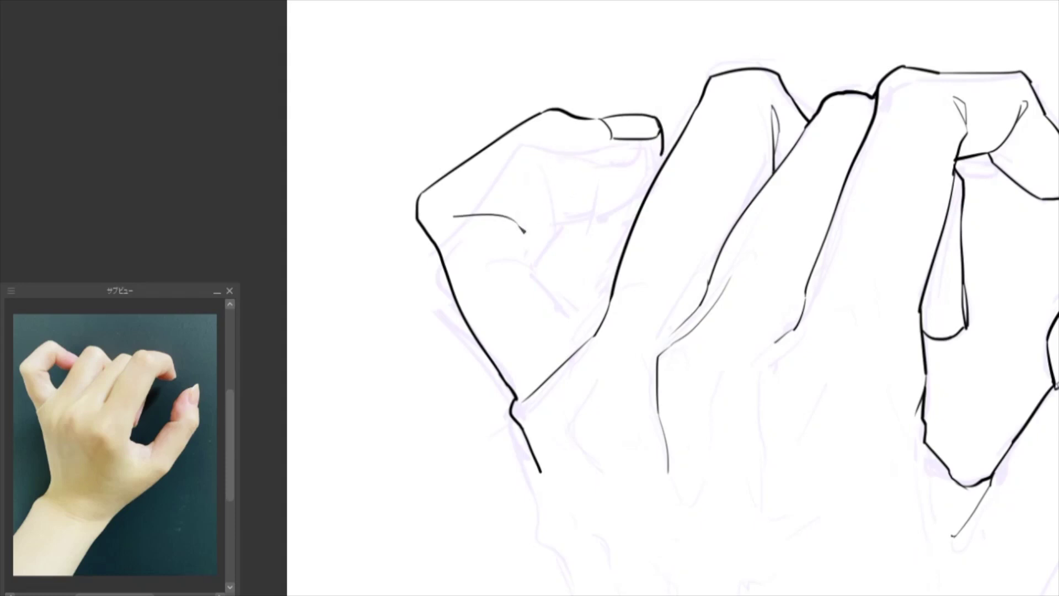
{"action": "key", "text": "ctrl+z"}
{"action": "left_click_drag", "start_coordinate": [557, 153], "coordinate": [525, 233]}
{"action": "key", "text": "ctrl+z"}
{"action": "left_click_drag", "start_coordinate": [555, 194], "coordinate": [528, 226]}
{"action": "left_click_drag", "start_coordinate": [530, 223], "coordinate": [543, 238]}
{"action": "left_click_drag", "start_coordinate": [572, 286], "coordinate": [589, 331]}
{"action": "key", "text": "ctrl+z"}
{"action": "left_click_drag", "start_coordinate": [534, 228], "coordinate": [585, 319]}
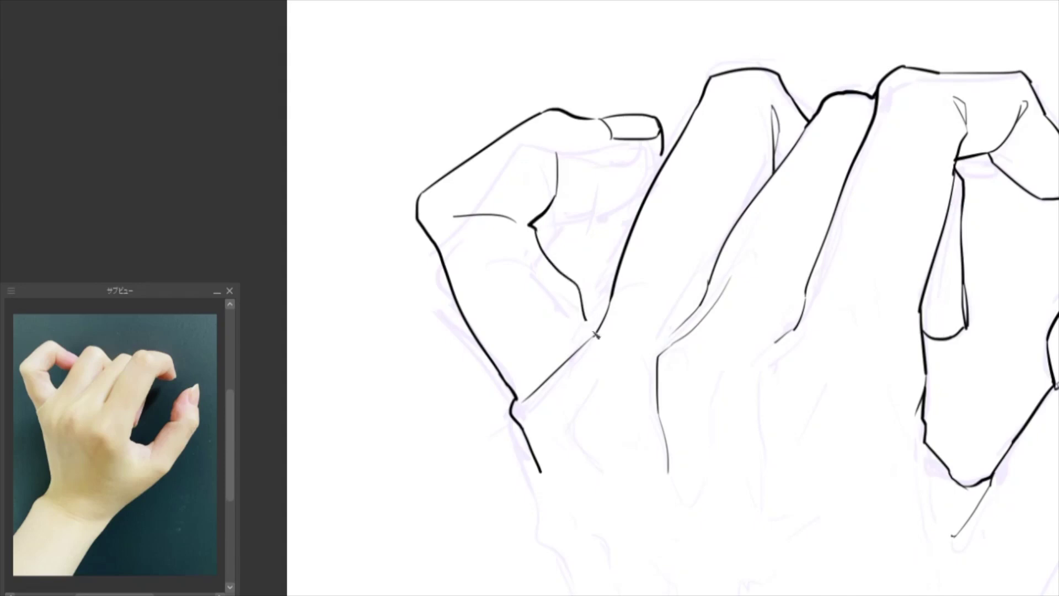
Step: Rotate the view to ink the little fingertip's underside and outline, and restore the upright view
{"action": "mouse_move", "coordinate": [564, 196]}
{"action": "left_mouse_down"}
{"action": "mouse_move", "coordinate": [612, 248]}
{"action": "mouse_move", "coordinate": [602, 355]}
{"action": "left_mouse_up"}
{"action": "key", "text": "ctrl+z"}
{"action": "mouse_move", "coordinate": [593, 266]}
{"action": "left_mouse_down"}
{"action": "mouse_move", "coordinate": [617, 371]}
{"action": "mouse_move", "coordinate": [632, 308]}
{"action": "left_mouse_up"}
{"action": "key", "text": "ctrl+z"}
{"action": "mouse_move", "coordinate": [612, 364]}
{"action": "left_mouse_down"}
{"action": "mouse_move", "coordinate": [639, 326]}
{"action": "mouse_move", "coordinate": [662, 332]}
{"action": "mouse_move", "coordinate": [671, 315]}
{"action": "left_mouse_up"}
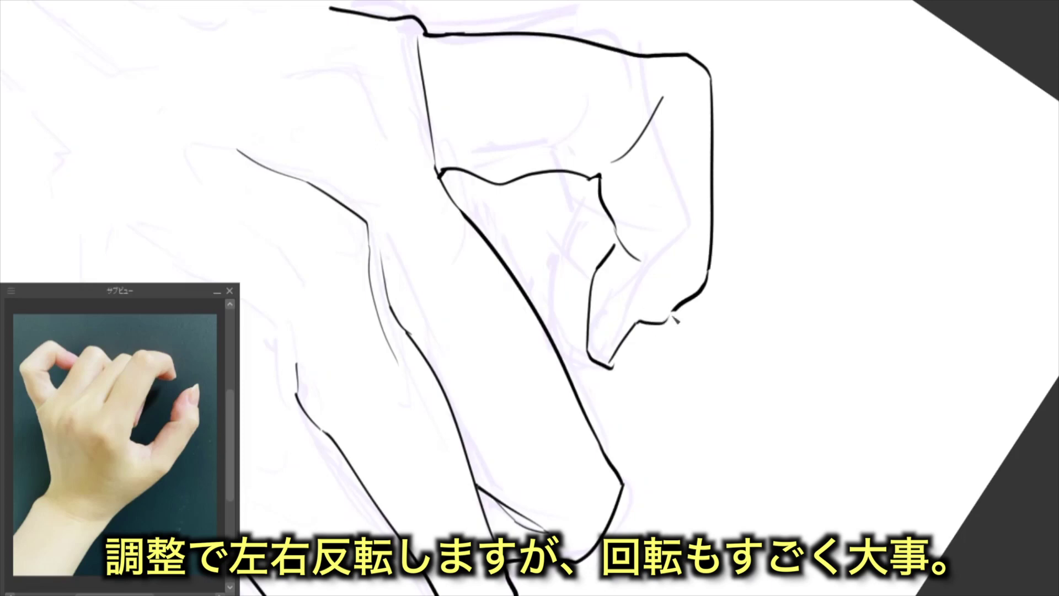
{"action": "mouse_move", "coordinate": [608, 370]}
{"action": "left_mouse_down"}
{"action": "mouse_move", "coordinate": [645, 353]}
{"action": "mouse_move", "coordinate": [634, 367]}
{"action": "left_mouse_up"}
{"action": "key", "text": "ctrl+0"}
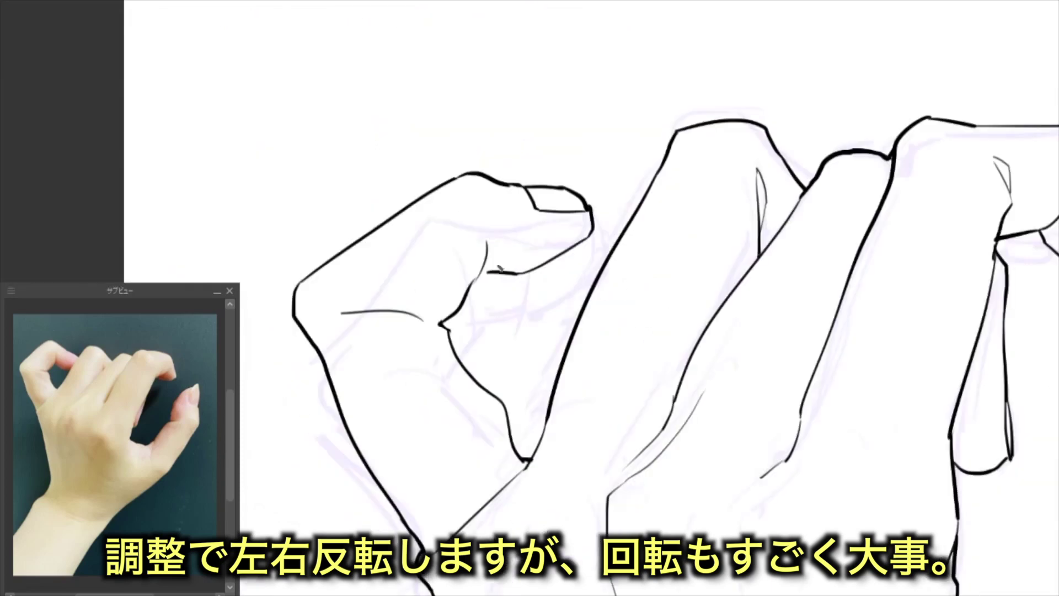
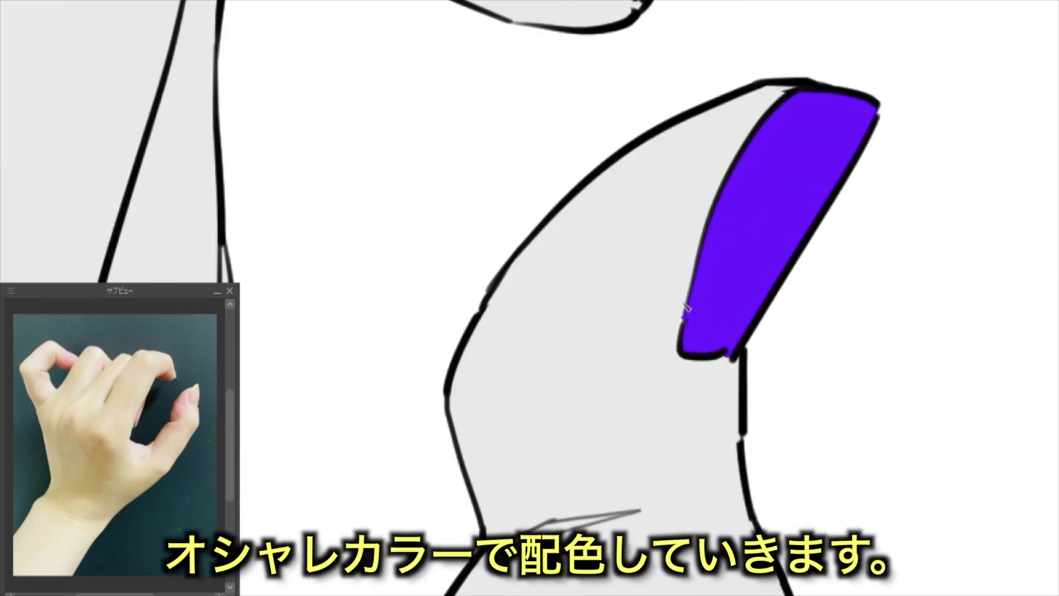
Step: Outline a shadow along the outer side of the little finger's lower segment and fill it with red
{"action": "left_click_drag", "start_coordinate": [579, 276], "coordinate": [584, 319]}
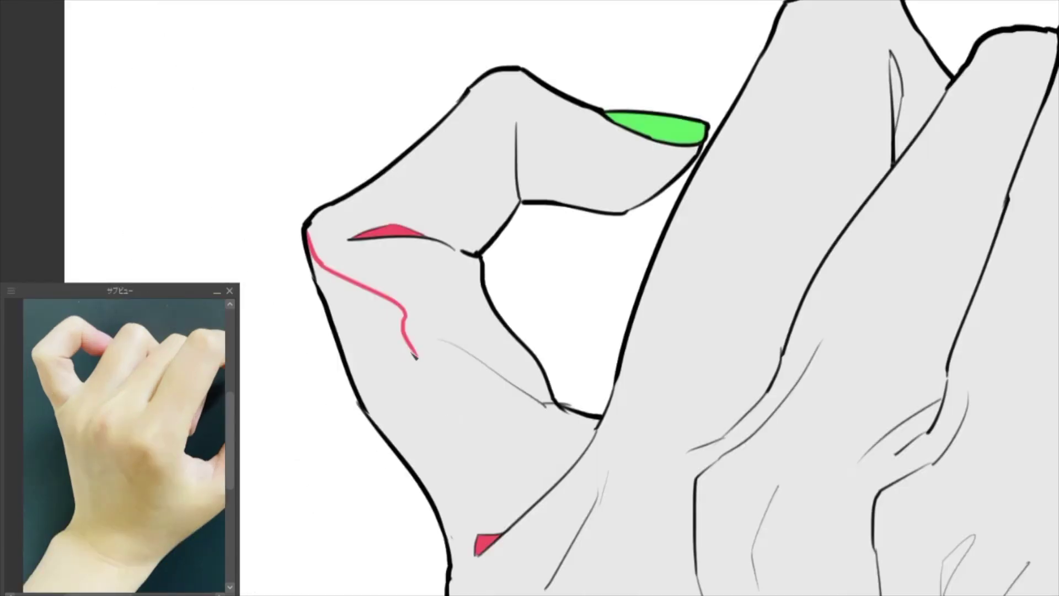
{"action": "key", "text": "ctrl+z"}
{"action": "mouse_move", "coordinate": [307, 243]}
{"action": "left_mouse_down"}
{"action": "mouse_move", "coordinate": [419, 323]}
{"action": "mouse_move", "coordinate": [437, 449]}
{"action": "mouse_move", "coordinate": [427, 317]}
{"action": "mouse_move", "coordinate": [442, 447]}
{"action": "mouse_move", "coordinate": [541, 489]}
{"action": "left_mouse_up"}
{"action": "key", "text": "ctrl+z"}
{"action": "left_click_drag", "start_coordinate": [542, 489], "coordinate": [491, 376]}
{"action": "mouse_move", "coordinate": [433, 436]}
{"action": "left_mouse_down"}
{"action": "mouse_move", "coordinate": [421, 360]}
{"action": "mouse_move", "coordinate": [401, 374]}
{"action": "left_mouse_up"}
{"action": "left_click", "coordinate": [403, 359]}
{"action": "scroll", "coordinate": [397, 364], "scroll_direction": "down", "scroll_amount": 3}
{"action": "scroll", "coordinate": [397, 364], "scroll_direction": "up", "scroll_amount": 3}
Step: Paint red shadows beside the little finger's lower crease, inside its bent joint and under its fingertip
{"action": "mouse_move", "coordinate": [374, 370]}
{"action": "left_mouse_down"}
{"action": "mouse_move", "coordinate": [491, 444]}
{"action": "mouse_move", "coordinate": [461, 424]}
{"action": "left_mouse_up"}
{"action": "mouse_move", "coordinate": [375, 265]}
{"action": "left_mouse_down"}
{"action": "mouse_move", "coordinate": [400, 284]}
{"action": "mouse_move", "coordinate": [386, 271]}
{"action": "mouse_move", "coordinate": [444, 202]}
{"action": "mouse_move", "coordinate": [453, 250]}
{"action": "left_mouse_up"}
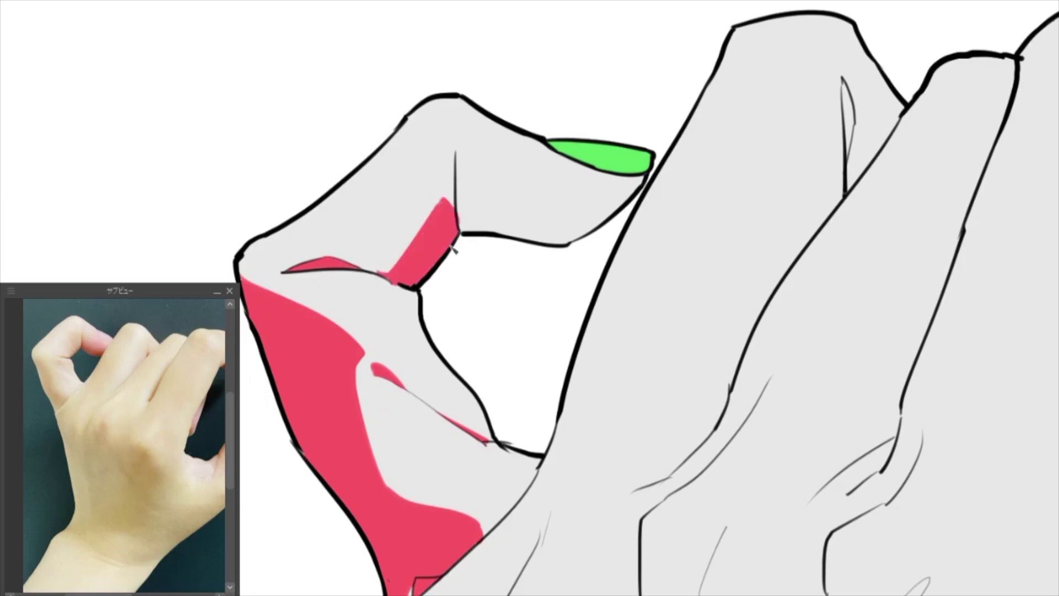
{"action": "mouse_move", "coordinate": [457, 152]}
{"action": "left_mouse_down"}
{"action": "mouse_move", "coordinate": [461, 185]}
{"action": "mouse_move", "coordinate": [564, 222]}
{"action": "mouse_move", "coordinate": [647, 194]}
{"action": "left_mouse_up"}
Step: Outline in red the jagged upper boundary of the shadow around the little, ring and middle knuckles
{"action": "scroll", "coordinate": [647, 193], "scroll_direction": "down", "scroll_amount": 3}
{"action": "left_click_drag", "start_coordinate": [525, 136], "coordinate": [505, 260]}
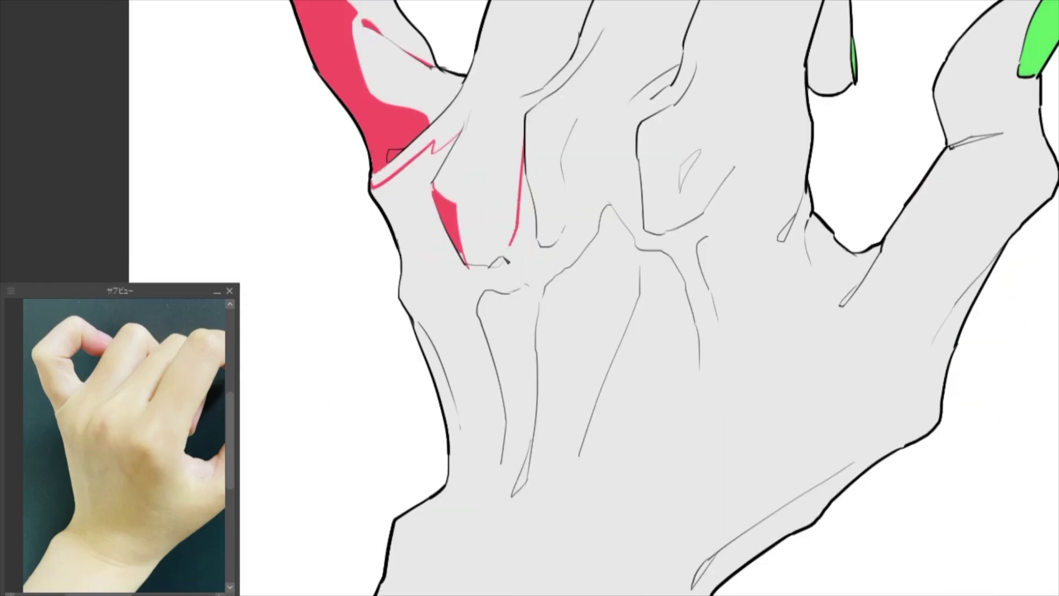
{"action": "key", "text": "ctrl+z"}
{"action": "mouse_move", "coordinate": [435, 183]}
{"action": "left_mouse_down"}
{"action": "mouse_move", "coordinate": [507, 265]}
{"action": "mouse_move", "coordinate": [489, 278]}
{"action": "mouse_move", "coordinate": [469, 265]}
{"action": "mouse_move", "coordinate": [493, 238]}
{"action": "mouse_move", "coordinate": [486, 219]}
{"action": "mouse_move", "coordinate": [496, 190]}
{"action": "mouse_move", "coordinate": [534, 173]}
{"action": "left_mouse_up"}
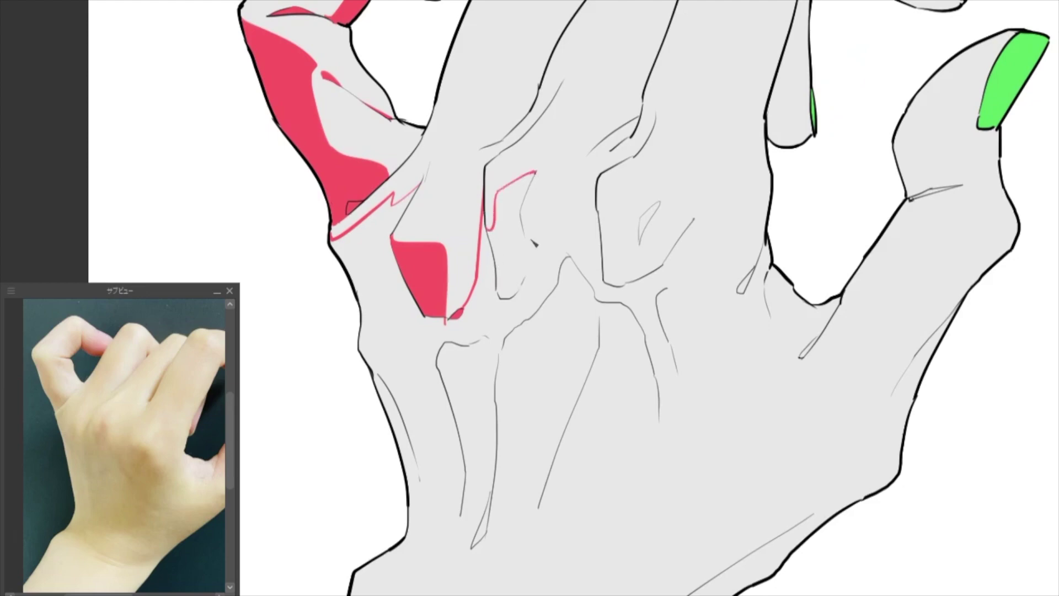
{"action": "left_click_drag", "start_coordinate": [530, 298], "coordinate": [480, 307]}
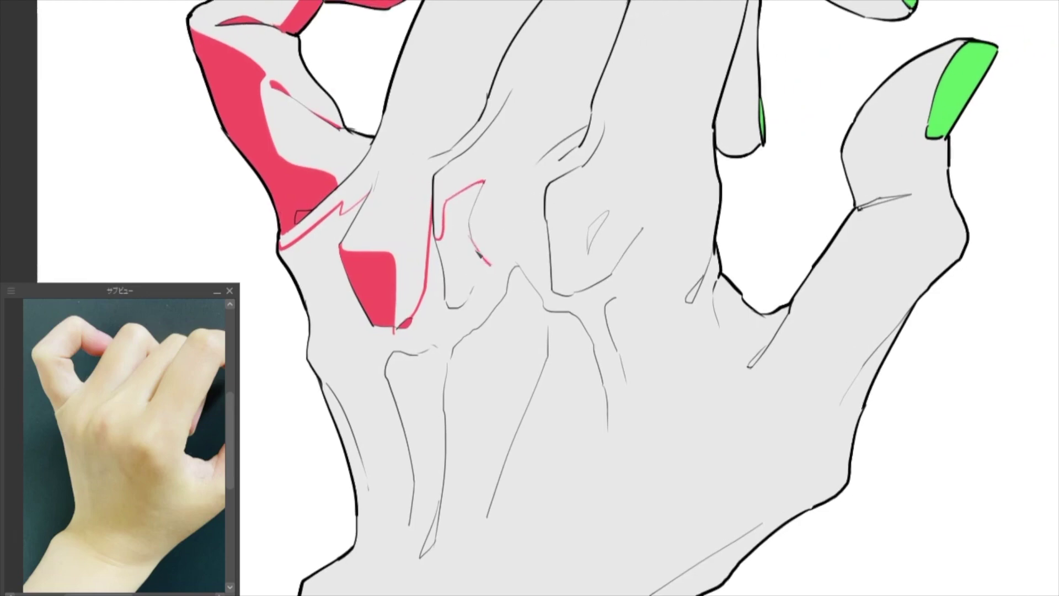
{"action": "mouse_move", "coordinate": [486, 270]}
{"action": "left_mouse_down"}
{"action": "mouse_move", "coordinate": [524, 236]}
{"action": "mouse_move", "coordinate": [544, 265]}
{"action": "left_mouse_up"}
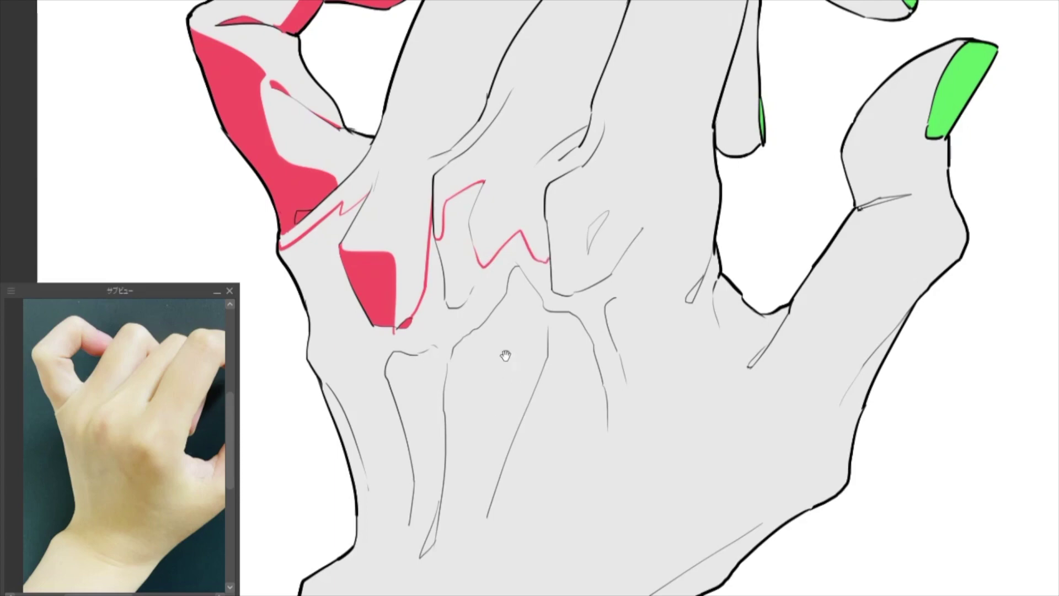
Step: Close the shadow outline across the lower back of the hand and up to the index knuckle, and fill it with red
{"action": "scroll", "coordinate": [493, 408], "scroll_direction": "down", "scroll_amount": 3}
{"action": "mouse_move", "coordinate": [456, 401]}
{"action": "left_mouse_down"}
{"action": "mouse_move", "coordinate": [417, 448]}
{"action": "mouse_move", "coordinate": [399, 394]}
{"action": "left_mouse_up"}
{"action": "scroll", "coordinate": [473, 392], "scroll_direction": "right", "scroll_amount": 2}
{"action": "key", "text": "ctrl+z"}
{"action": "left_click_drag", "start_coordinate": [465, 391], "coordinate": [577, 317]}
{"action": "key", "text": "ctrl+z"}
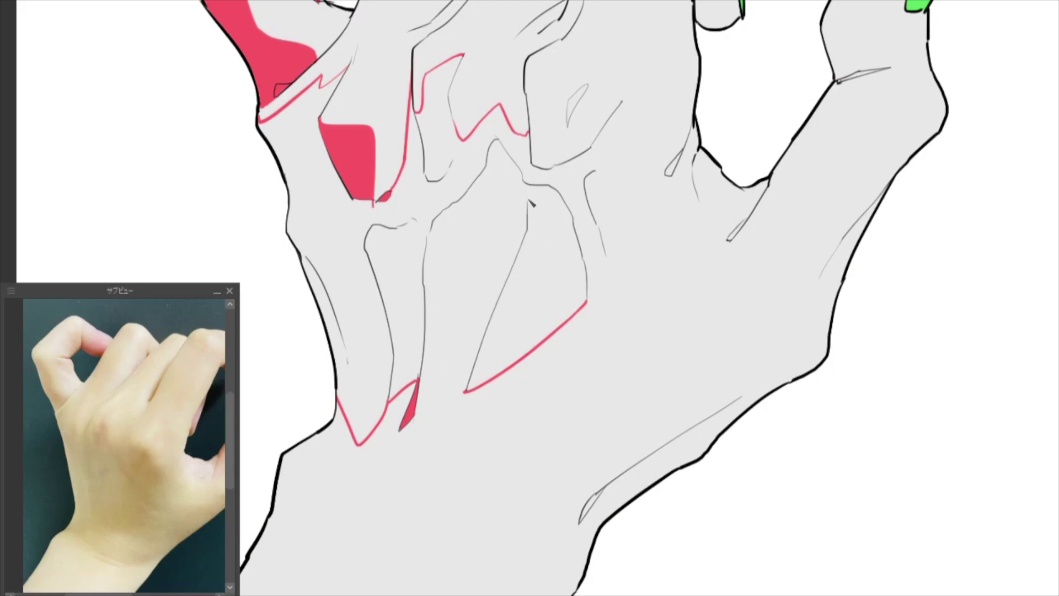
{"action": "key", "text": "ctrl+z"}
{"action": "left_click_drag", "start_coordinate": [542, 186], "coordinate": [528, 199]}
{"action": "left_click_drag", "start_coordinate": [465, 391], "coordinate": [415, 413]}
{"action": "left_click_drag", "start_coordinate": [571, 175], "coordinate": [554, 190]}
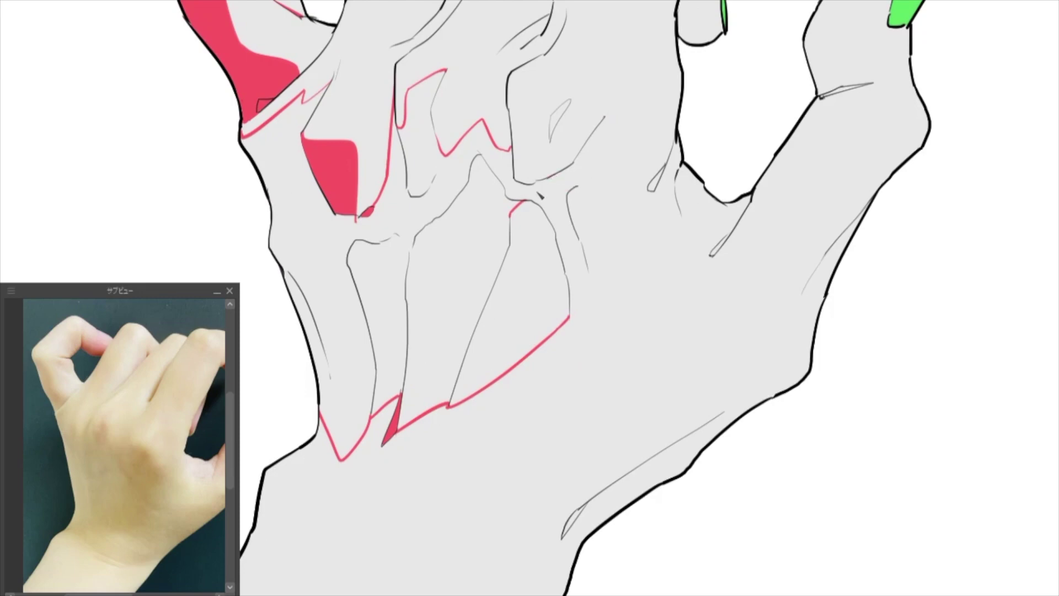
{"action": "left_click", "coordinate": [539, 314]}
{"action": "left_click", "coordinate": [397, 438]}
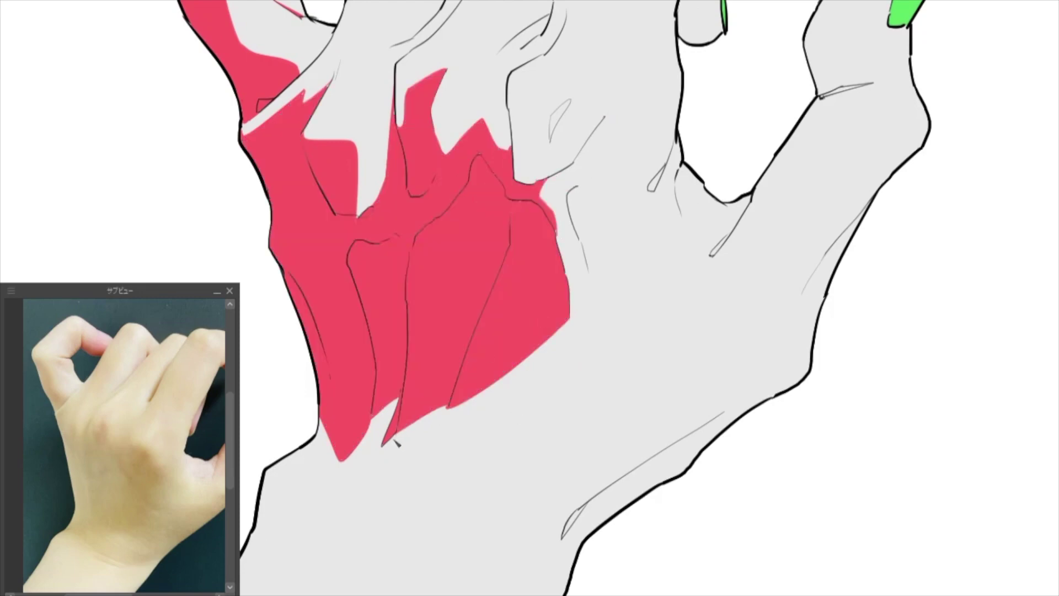
Step: Carve two thin light strips out of the red shadow along the tendons on the back of the hand
{"action": "mouse_move", "coordinate": [347, 188]}
{"action": "left_mouse_down"}
{"action": "mouse_move", "coordinate": [460, 281]}
{"action": "mouse_move", "coordinate": [480, 381]}
{"action": "left_mouse_up"}
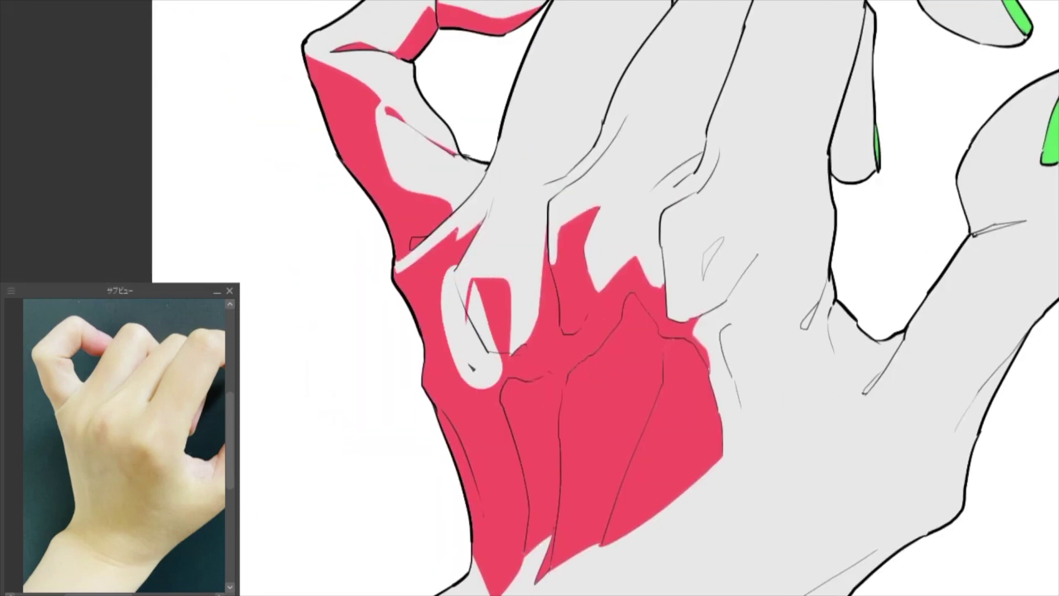
{"action": "key", "text": "ctrl+z"}
{"action": "scroll", "coordinate": [471, 367], "scroll_direction": "down", "scroll_amount": 2}
{"action": "left_click_drag", "start_coordinate": [501, 317], "coordinate": [482, 436]}
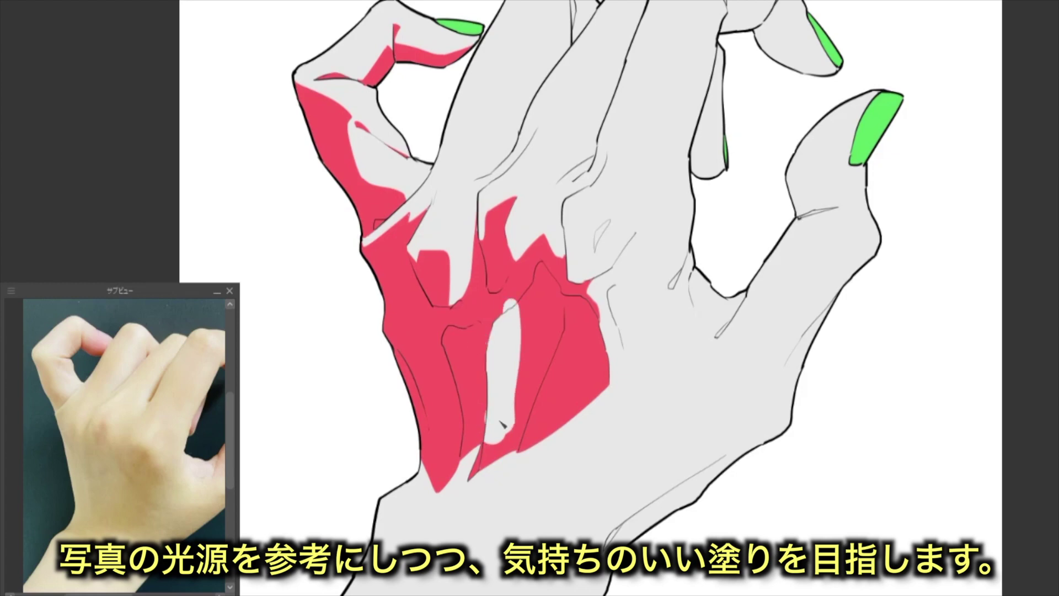
{"action": "left_click_drag", "start_coordinate": [513, 308], "coordinate": [496, 430]}
{"action": "mouse_move", "coordinate": [509, 318]}
{"action": "left_mouse_down"}
{"action": "mouse_move", "coordinate": [502, 438]}
{"action": "mouse_move", "coordinate": [507, 424]}
{"action": "mouse_move", "coordinate": [496, 451]}
{"action": "left_mouse_up"}
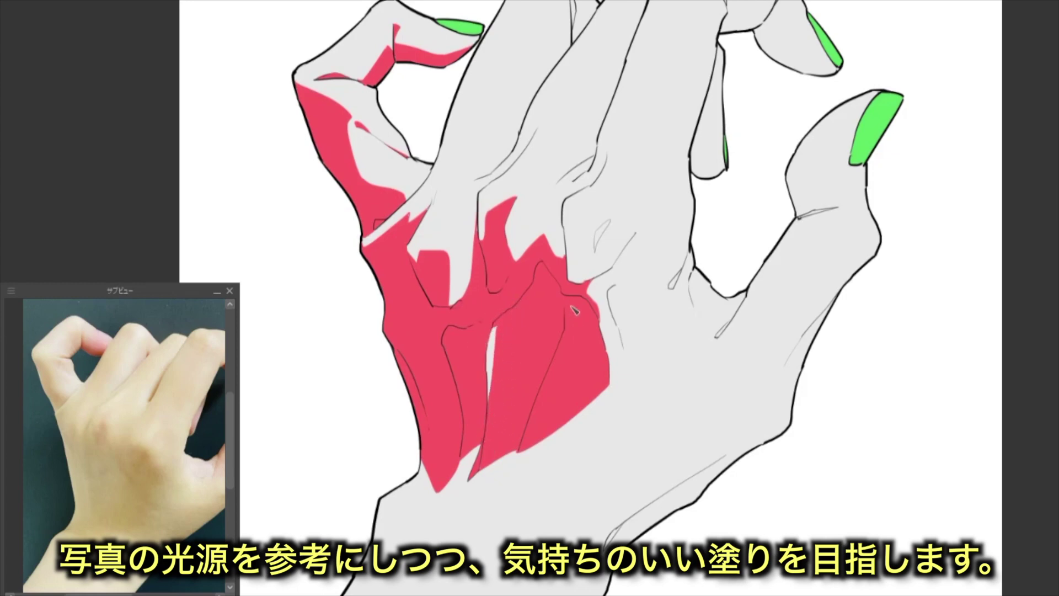
{"action": "left_click_drag", "start_coordinate": [571, 292], "coordinate": [568, 345]}
{"action": "mouse_move", "coordinate": [565, 306]}
{"action": "left_mouse_down"}
{"action": "mouse_move", "coordinate": [571, 292]}
{"action": "mouse_move", "coordinate": [566, 356]}
{"action": "mouse_move", "coordinate": [568, 309]}
{"action": "mouse_move", "coordinate": [554, 345]}
{"action": "left_mouse_up"}
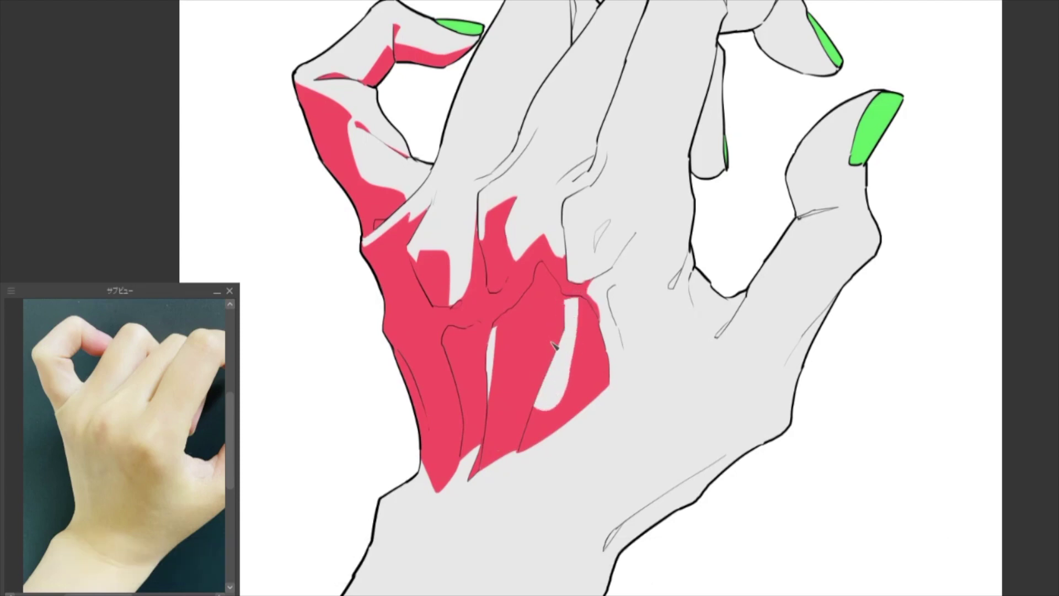
{"action": "mouse_move", "coordinate": [586, 303]}
{"action": "left_mouse_down"}
{"action": "mouse_move", "coordinate": [586, 333]}
{"action": "mouse_move", "coordinate": [549, 408]}
{"action": "left_mouse_up"}
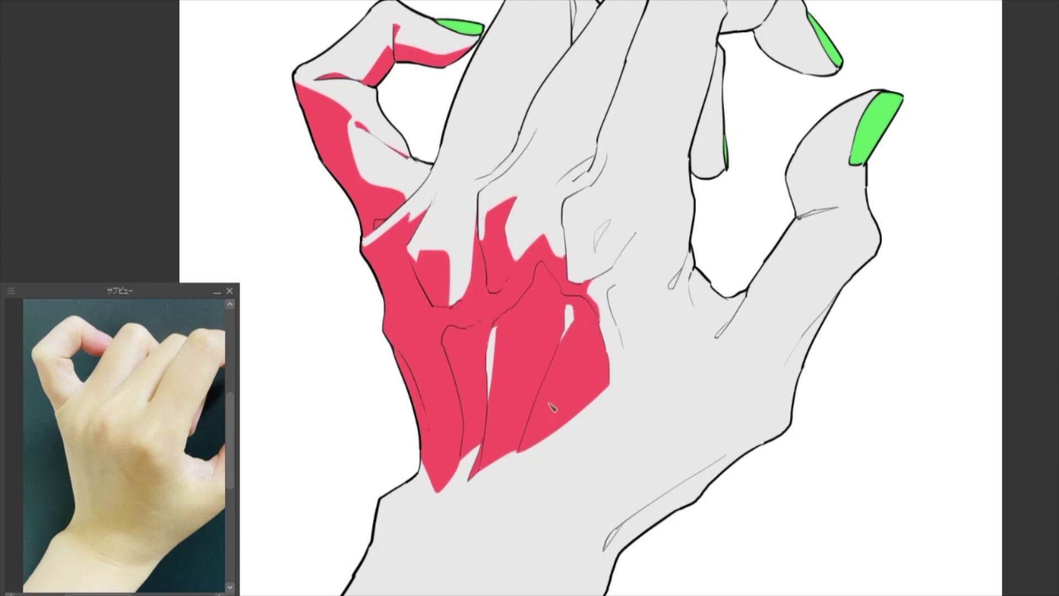
Step: Trim the shadow's lower edge below the index knuckle and extend a narrow point down the vein
{"action": "key", "text": "ctrl+0"}
{"action": "scroll", "coordinate": [522, 329], "scroll_direction": "up", "scroll_amount": 1}
{"action": "mouse_move", "coordinate": [579, 265]}
{"action": "left_mouse_down"}
{"action": "mouse_move", "coordinate": [558, 315]}
{"action": "mouse_move", "coordinate": [530, 334]}
{"action": "left_mouse_up"}
{"action": "scroll", "coordinate": [527, 312], "scroll_direction": "up", "scroll_amount": 2}
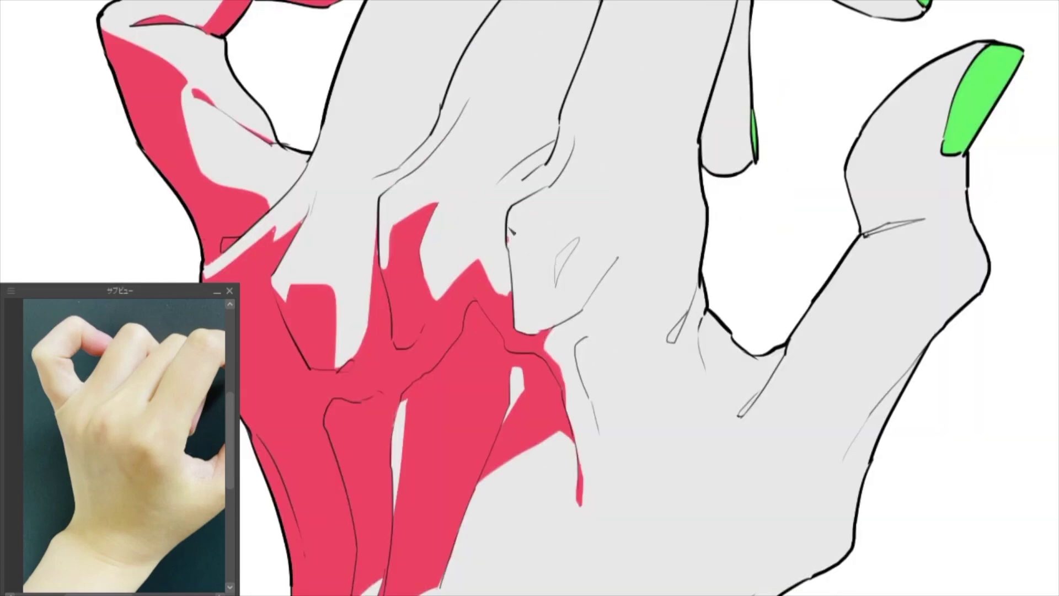
Step: Paint a red shadow on the outer side of the index knuckle and a small accent in its fold
{"action": "mouse_move", "coordinate": [510, 218]}
{"action": "left_mouse_down"}
{"action": "mouse_move", "coordinate": [552, 245]}
{"action": "mouse_move", "coordinate": [582, 314]}
{"action": "mouse_move", "coordinate": [507, 180]}
{"action": "left_mouse_up"}
{"action": "scroll", "coordinate": [554, 250], "scroll_direction": "down", "scroll_amount": 3}
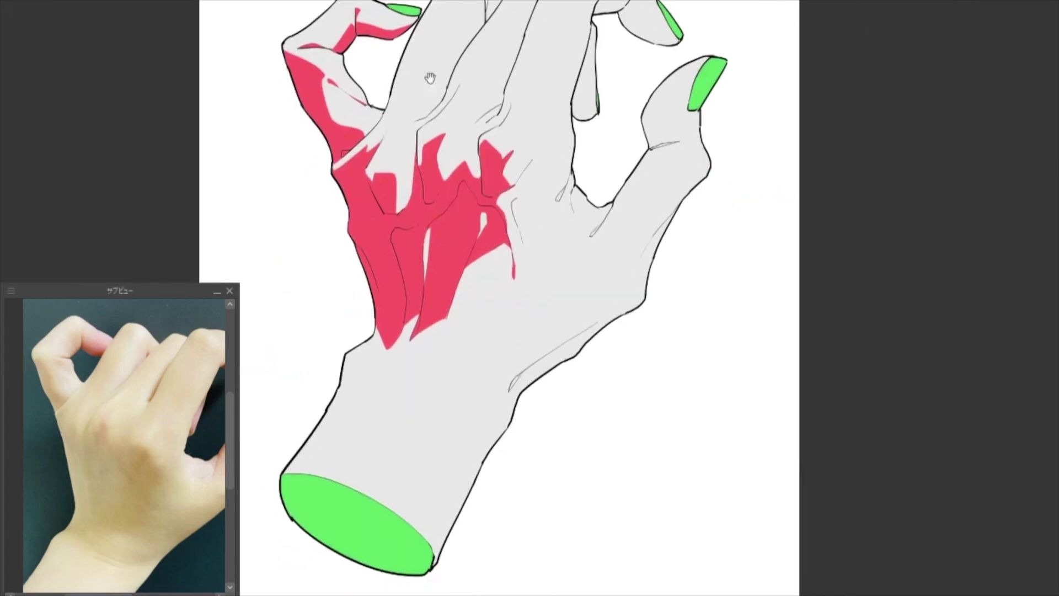
{"action": "scroll", "coordinate": [512, 154], "scroll_direction": "up", "scroll_amount": 3}
{"action": "left_click_drag", "start_coordinate": [519, 113], "coordinate": [511, 161]}
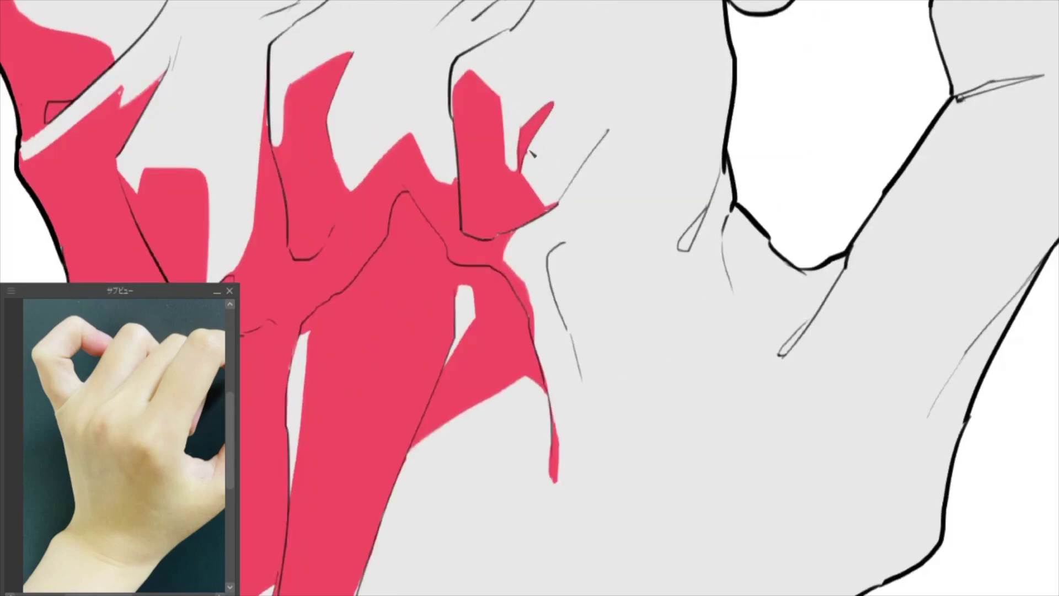
{"action": "scroll", "coordinate": [531, 154], "scroll_direction": "down", "scroll_amount": 4}
{"action": "scroll", "coordinate": [503, 234], "scroll_direction": "up", "scroll_amount": 4}
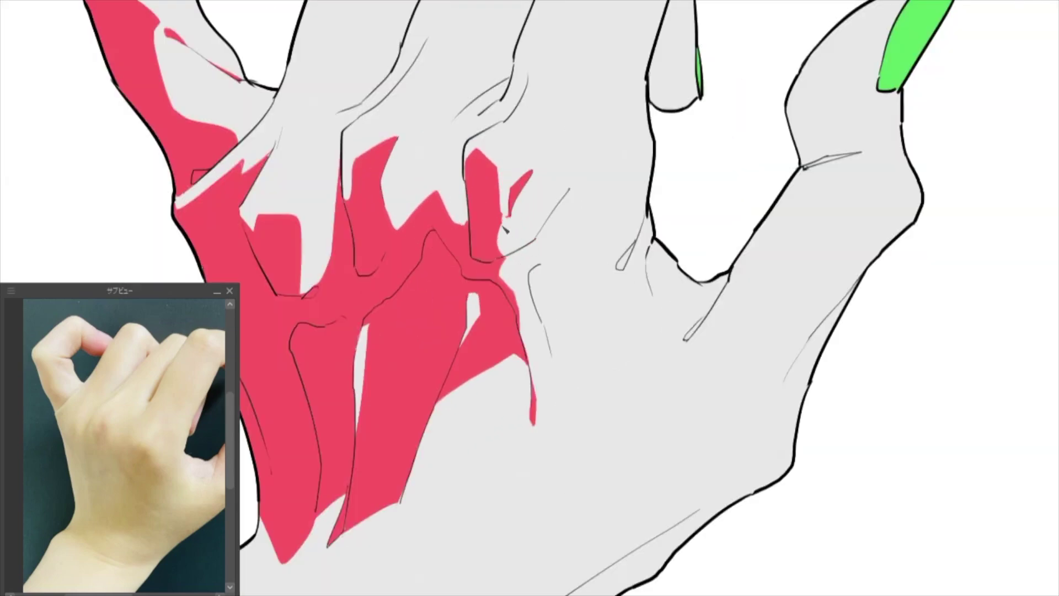
Step: Paint a curved red shadow across the wrist and a tapering one along the thumb-base crease
{"action": "scroll", "coordinate": [504, 235], "scroll_direction": "down", "scroll_amount": 4}
{"action": "left_click_drag", "start_coordinate": [469, 432], "coordinate": [488, 445]}
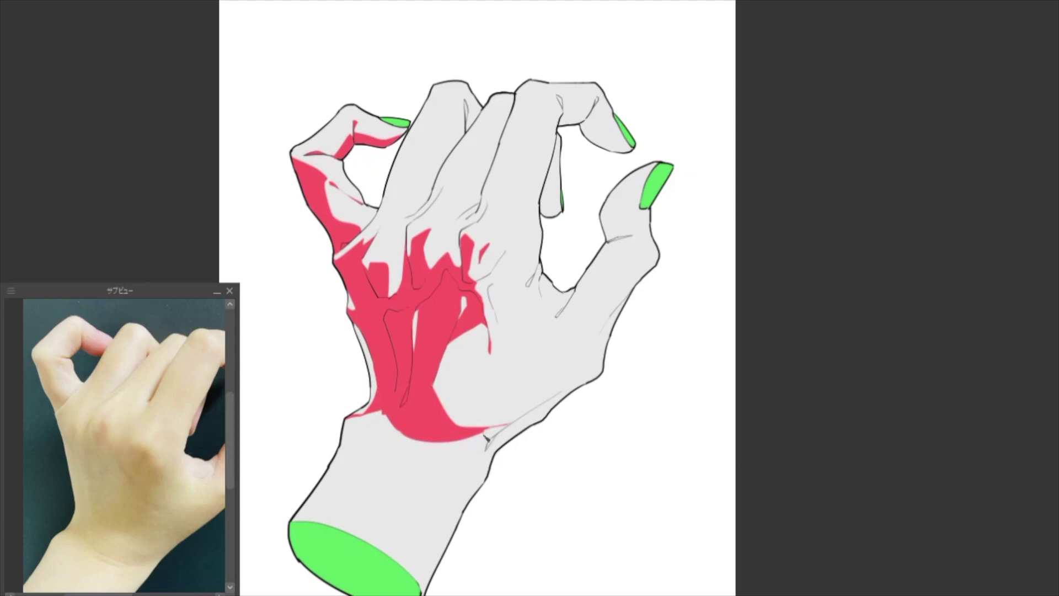
{"action": "scroll", "coordinate": [533, 444], "scroll_direction": "up", "scroll_amount": 4}
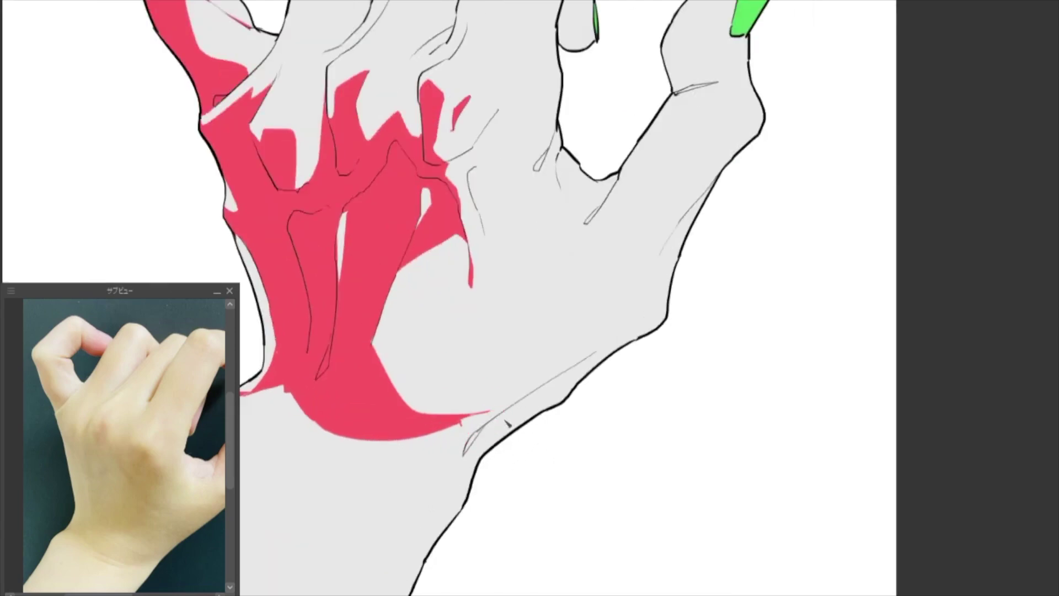
{"action": "scroll", "coordinate": [599, 355], "scroll_direction": "down", "scroll_amount": 1}
{"action": "mouse_move", "coordinate": [599, 353]}
{"action": "left_mouse_down"}
{"action": "mouse_move", "coordinate": [484, 431]}
{"action": "mouse_move", "coordinate": [545, 363]}
{"action": "mouse_move", "coordinate": [569, 368]}
{"action": "mouse_move", "coordinate": [555, 363]}
{"action": "mouse_move", "coordinate": [605, 348]}
{"action": "mouse_move", "coordinate": [494, 427]}
{"action": "left_mouse_up"}
{"action": "scroll", "coordinate": [477, 446], "scroll_direction": "up", "scroll_amount": 5}
{"action": "scroll", "coordinate": [456, 471], "scroll_direction": "down", "scroll_amount": 5}
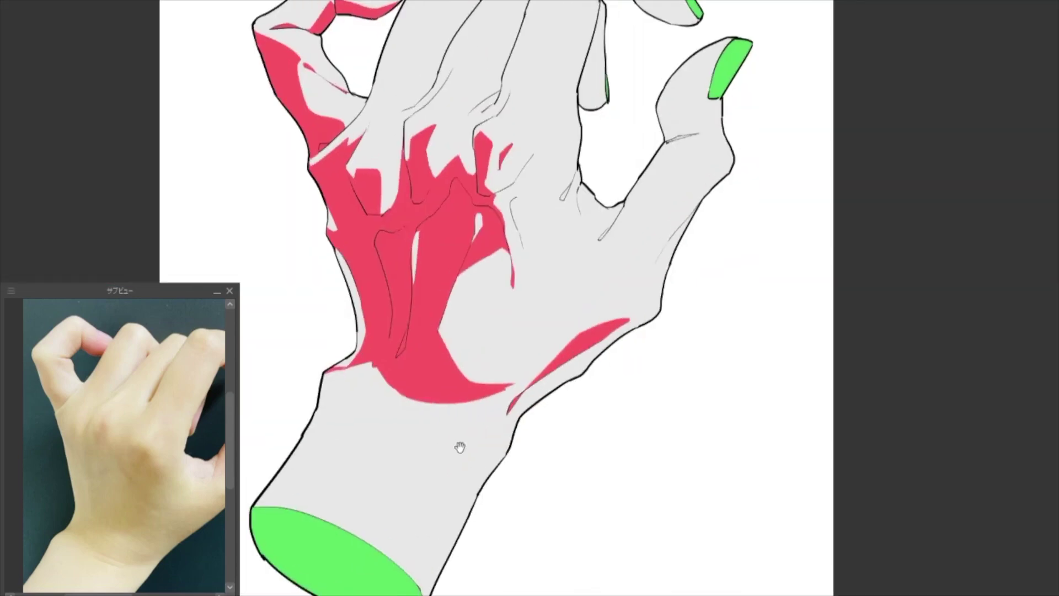
Step: Paint a red shadow down the little-finger side of the forearm to the green cut end
{"action": "mouse_move", "coordinate": [422, 331]}
{"action": "left_mouse_down"}
{"action": "mouse_move", "coordinate": [315, 455]}
{"action": "mouse_move", "coordinate": [386, 340]}
{"action": "mouse_move", "coordinate": [362, 360]}
{"action": "left_mouse_up"}
{"action": "key", "text": "ctrl+z"}
{"action": "mouse_move", "coordinate": [409, 345]}
{"action": "left_mouse_down"}
{"action": "mouse_move", "coordinate": [444, 344]}
{"action": "mouse_move", "coordinate": [314, 455]}
{"action": "left_mouse_up"}
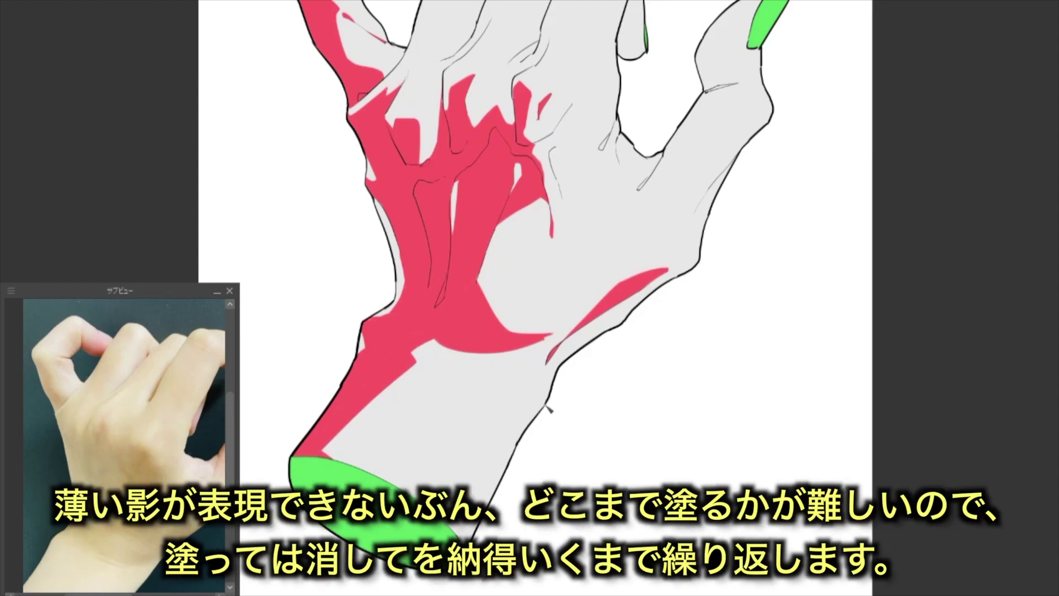
{"action": "mouse_move", "coordinate": [546, 405]}
{"action": "left_mouse_down"}
{"action": "mouse_move", "coordinate": [522, 416]}
{"action": "mouse_move", "coordinate": [519, 453]}
{"action": "left_mouse_up"}
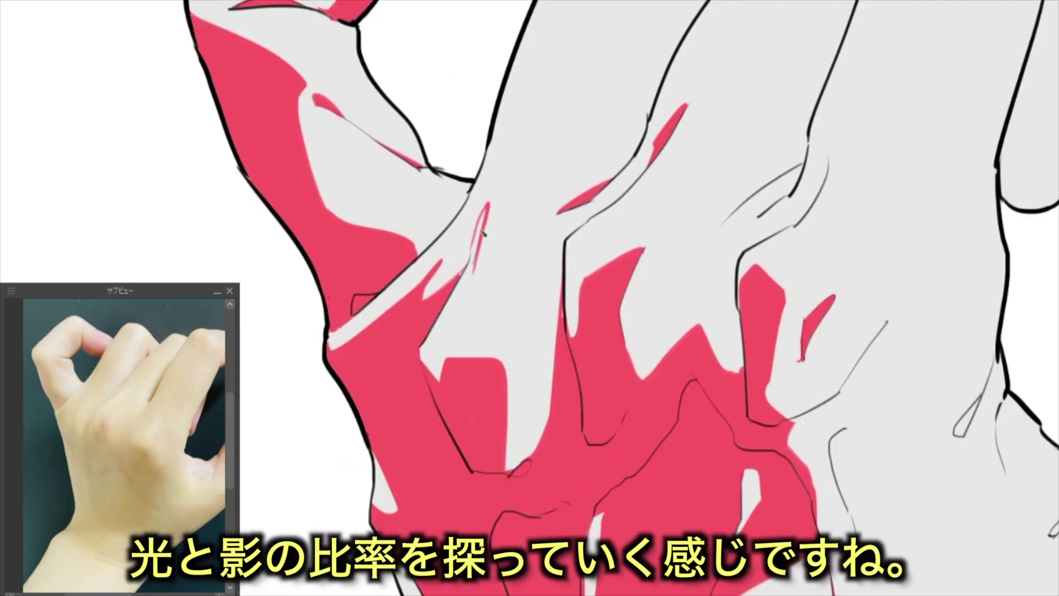
Step: Trim the small red accent above the ring knuckle into a short taper
{"action": "left_click_drag", "start_coordinate": [476, 247], "coordinate": [478, 250]}
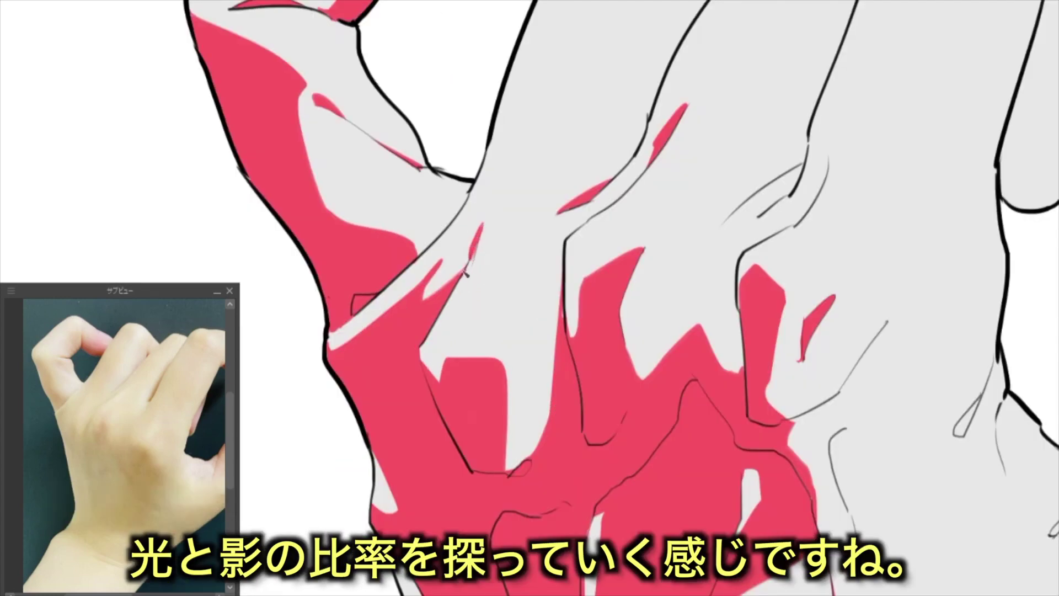
Step: Paint a small red accent in the web between the little and ring fingers
{"action": "left_click_drag", "start_coordinate": [435, 270], "coordinate": [461, 344]}
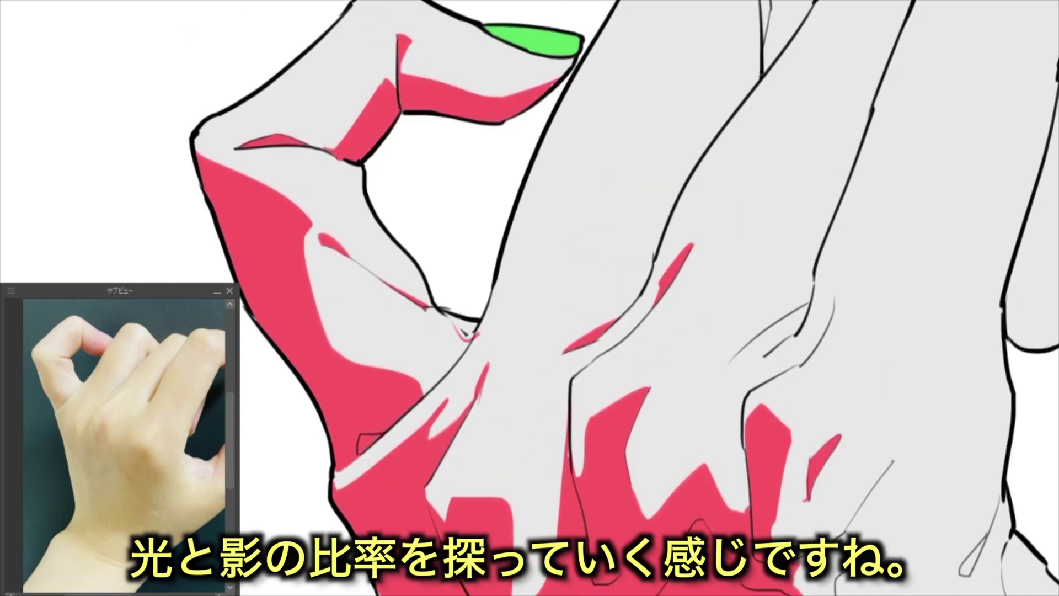
{"action": "scroll", "coordinate": [471, 331], "scroll_direction": "down", "scroll_amount": 6}
{"action": "scroll", "coordinate": [489, 327], "scroll_direction": "up", "scroll_amount": 5}
Step: Shade the ring finger's inner fold and the curled fingertip behind the index finger in red
{"action": "left_click_drag", "start_coordinate": [485, 309], "coordinate": [520, 308]}
{"action": "mouse_move", "coordinate": [546, 190]}
{"action": "left_mouse_down"}
{"action": "mouse_move", "coordinate": [549, 176]}
{"action": "mouse_move", "coordinate": [551, 210]}
{"action": "mouse_move", "coordinate": [463, 167]}
{"action": "left_mouse_up"}
{"action": "mouse_move", "coordinate": [645, 351]}
{"action": "left_mouse_down"}
{"action": "mouse_move", "coordinate": [647, 232]}
{"action": "mouse_move", "coordinate": [659, 205]}
{"action": "left_mouse_up"}
Step: Outline and fill red shadows under the index finger's bent segment and along the underside of its fingertip
{"action": "mouse_move", "coordinate": [662, 147]}
{"action": "left_mouse_down"}
{"action": "mouse_move", "coordinate": [709, 108]}
{"action": "mouse_move", "coordinate": [712, 116]}
{"action": "mouse_move", "coordinate": [706, 109]}
{"action": "left_mouse_up"}
{"action": "left_click_drag", "start_coordinate": [697, 129], "coordinate": [727, 117]}
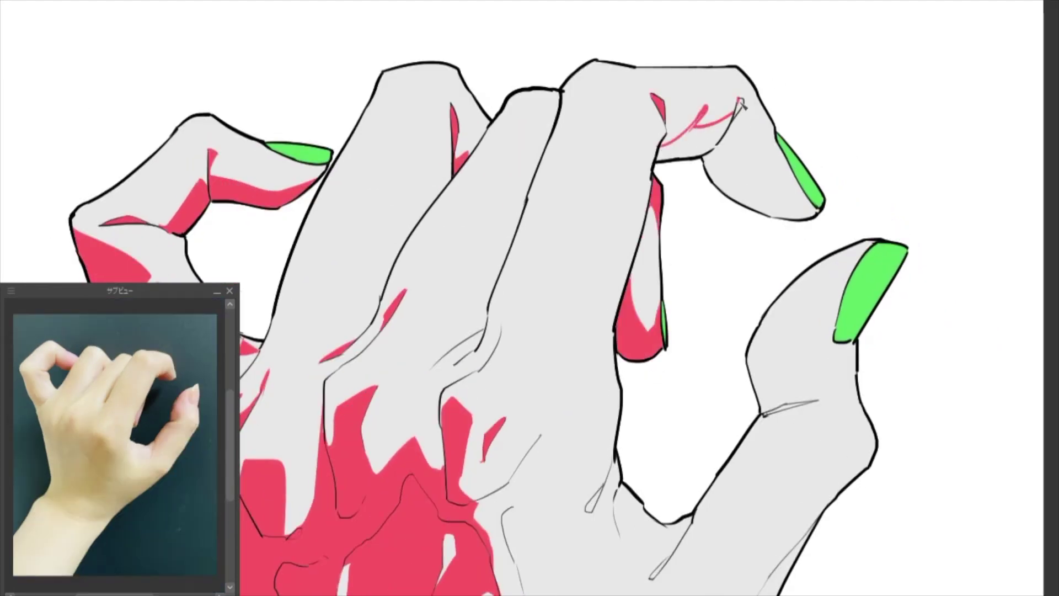
{"action": "left_click_drag", "start_coordinate": [720, 138], "coordinate": [816, 210]}
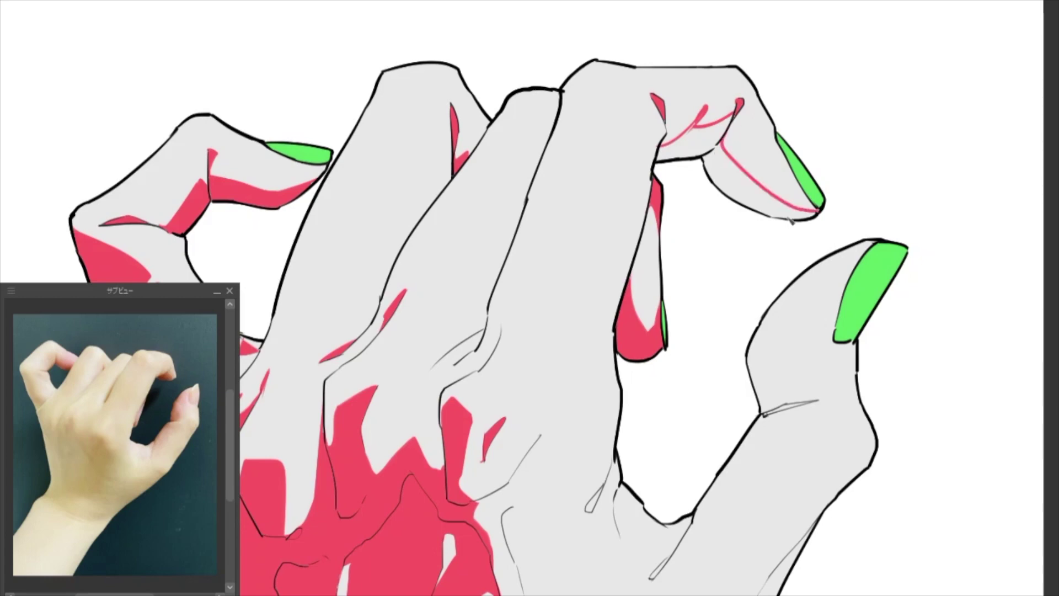
{"action": "left_click", "coordinate": [745, 177]}
{"action": "left_click", "coordinate": [697, 124]}
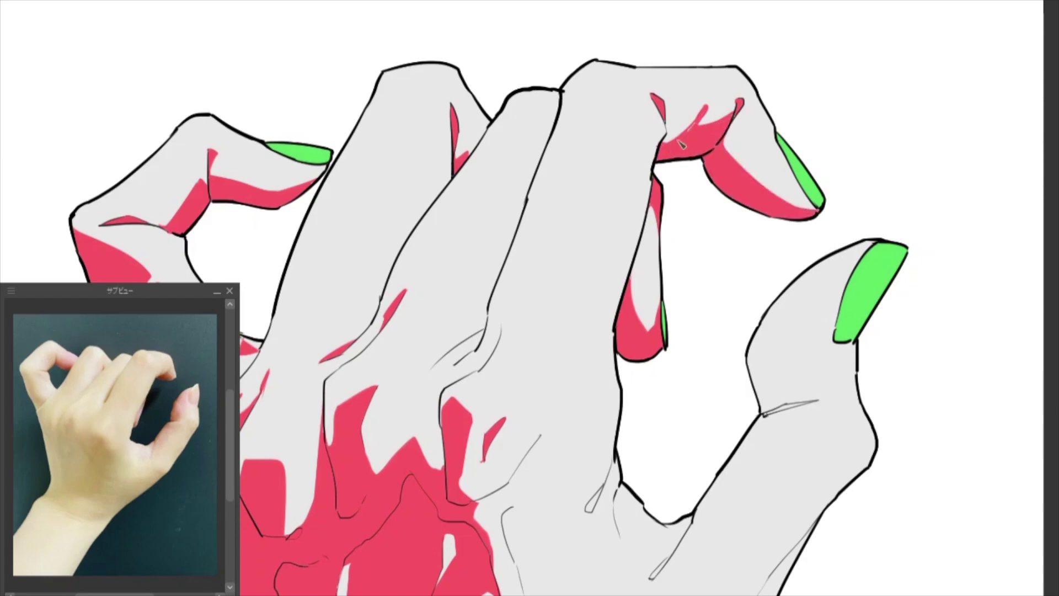
Step: Paint a red shadow along the gap between the middle and index fingers and a small block on the index finger's upper joint
{"action": "scroll", "coordinate": [701, 124], "scroll_direction": "down", "scroll_amount": 1}
{"action": "scroll", "coordinate": [629, 113], "scroll_direction": "down", "scroll_amount": 1}
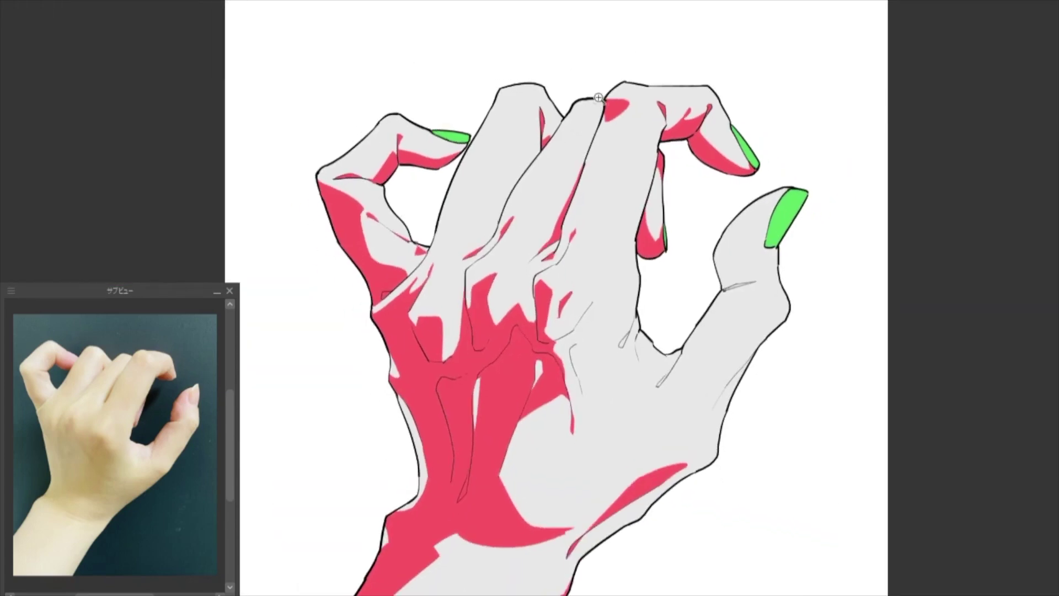
{"action": "scroll", "coordinate": [634, 117], "scroll_direction": "up", "scroll_amount": 1}
{"action": "left_click_drag", "start_coordinate": [635, 117], "coordinate": [616, 165]}
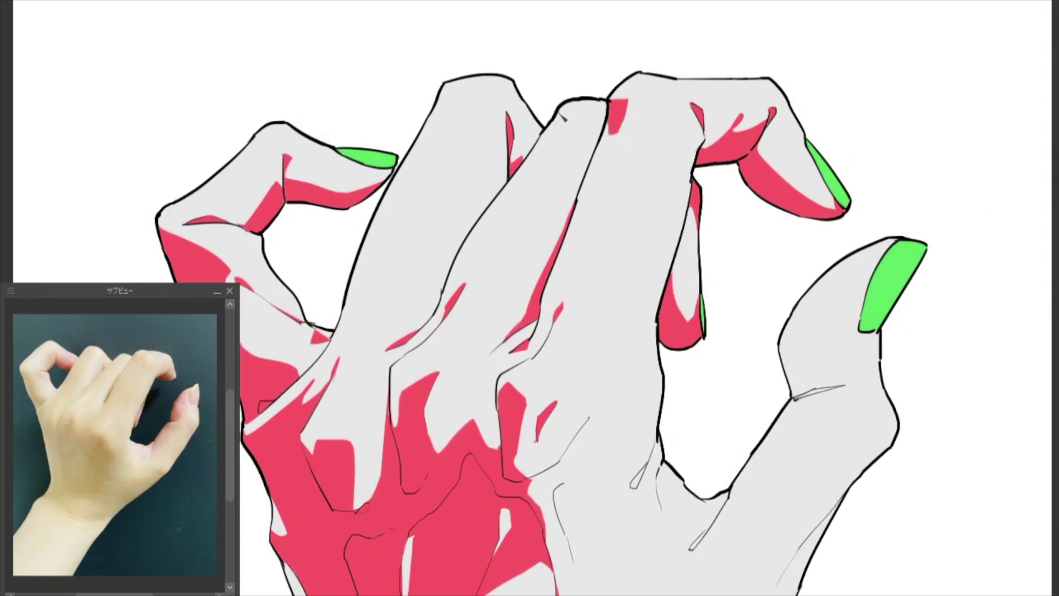
Step: Add a small red shadow at the middle finger's upper joint and carve a thin light sliver between the hand-back tendons
{"action": "left_click", "coordinate": [554, 129]}
{"action": "scroll", "coordinate": [474, 233], "scroll_direction": "up", "scroll_amount": 3}
{"action": "left_click_drag", "start_coordinate": [483, 359], "coordinate": [458, 275]}
{"action": "scroll", "coordinate": [470, 271], "scroll_direction": "down", "scroll_amount": 3}
Step: Cut thin light streaks into the thumb-side end of the red wrist shadow
{"action": "mouse_move", "coordinate": [441, 409]}
{"action": "left_mouse_down"}
{"action": "mouse_move", "coordinate": [525, 424]}
{"action": "mouse_move", "coordinate": [563, 387]}
{"action": "mouse_move", "coordinate": [517, 418]}
{"action": "left_mouse_up"}
{"action": "scroll", "coordinate": [518, 417], "scroll_direction": "down", "scroll_amount": 3}
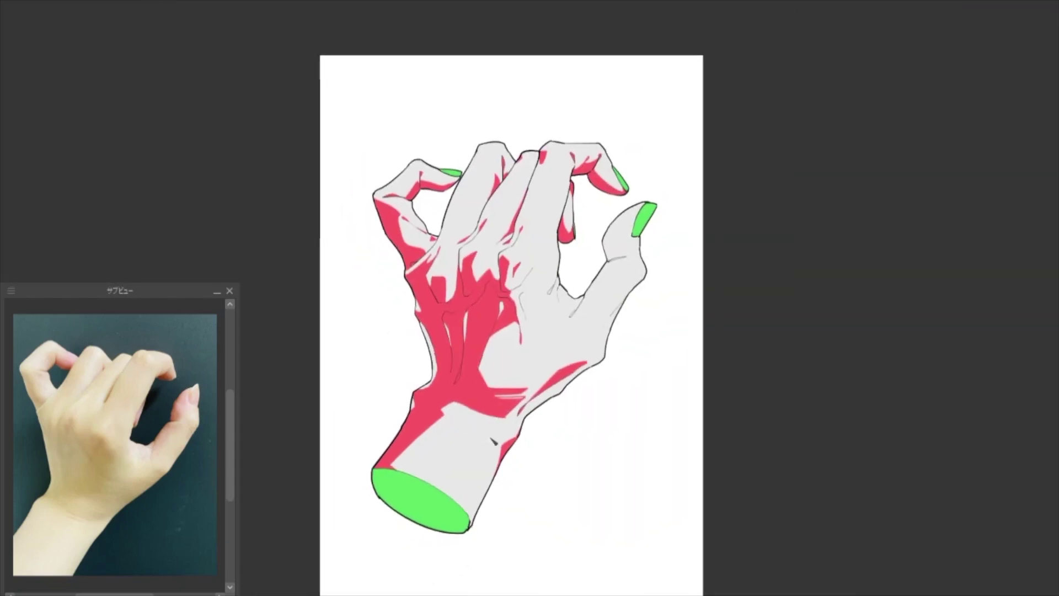
{"action": "scroll", "coordinate": [536, 451], "scroll_direction": "up", "scroll_amount": 3}
{"action": "mouse_move", "coordinate": [500, 414]}
{"action": "left_mouse_down"}
{"action": "mouse_move", "coordinate": [533, 391]}
{"action": "mouse_move", "coordinate": [515, 415]}
{"action": "left_mouse_up"}
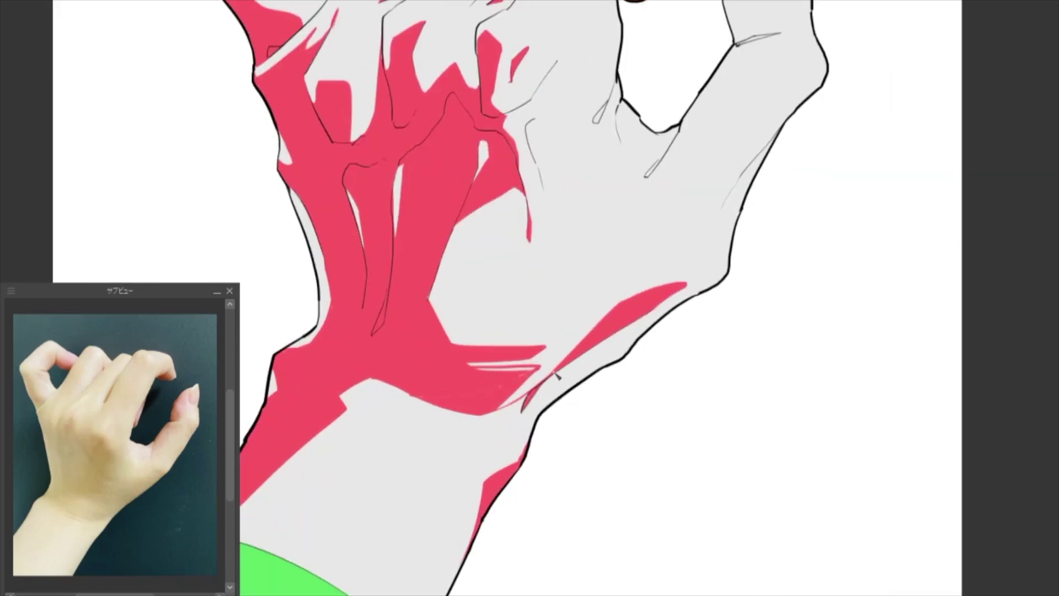
Step: Join the wrist shadow to the thumb-base shadow and add a red accent at the thumb base's outer corner
{"action": "scroll", "coordinate": [500, 397], "scroll_direction": "up", "scroll_amount": 2}
{"action": "scroll", "coordinate": [414, 396], "scroll_direction": "down", "scroll_amount": 2}
{"action": "mouse_move", "coordinate": [552, 343]}
{"action": "left_mouse_down"}
{"action": "mouse_move", "coordinate": [637, 312]}
{"action": "mouse_move", "coordinate": [657, 323]}
{"action": "left_mouse_up"}
{"action": "scroll", "coordinate": [649, 340], "scroll_direction": "down", "scroll_amount": 3}
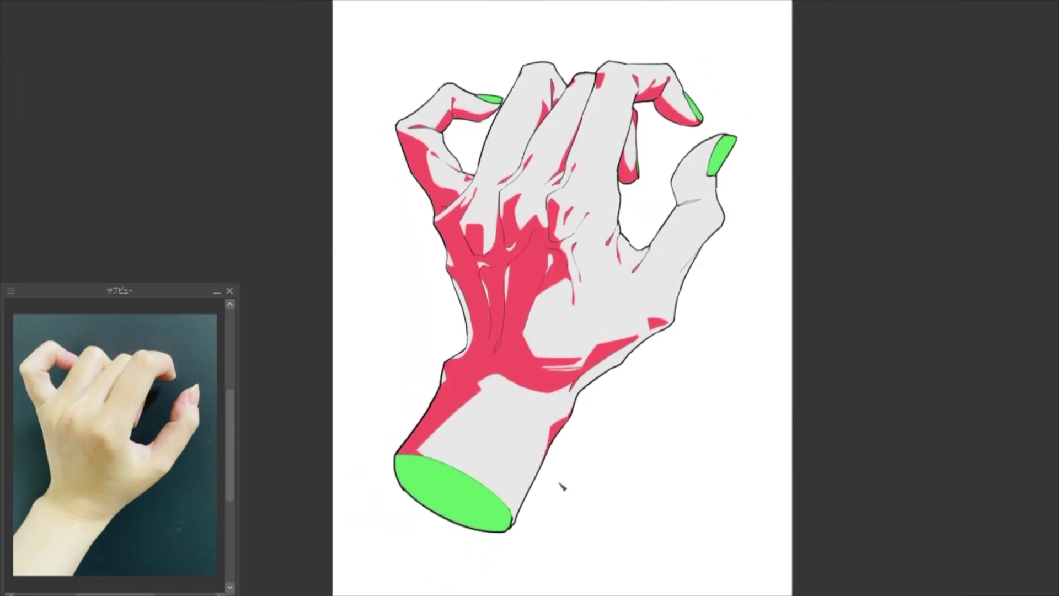
Step: Narrow the red shadow running along the thumb-base crease into a slimmer taper
{"action": "left_click_drag", "start_coordinate": [701, 270], "coordinate": [533, 436]}
{"action": "scroll", "coordinate": [518, 249], "scroll_direction": "up", "scroll_amount": 5}
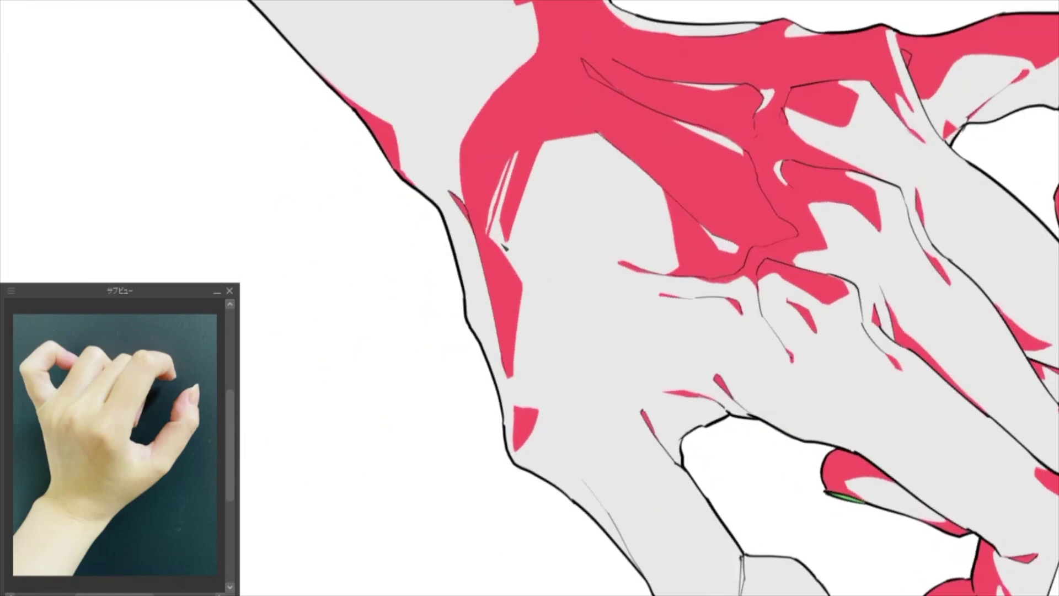
{"action": "left_click_drag", "start_coordinate": [516, 248], "coordinate": [490, 363]}
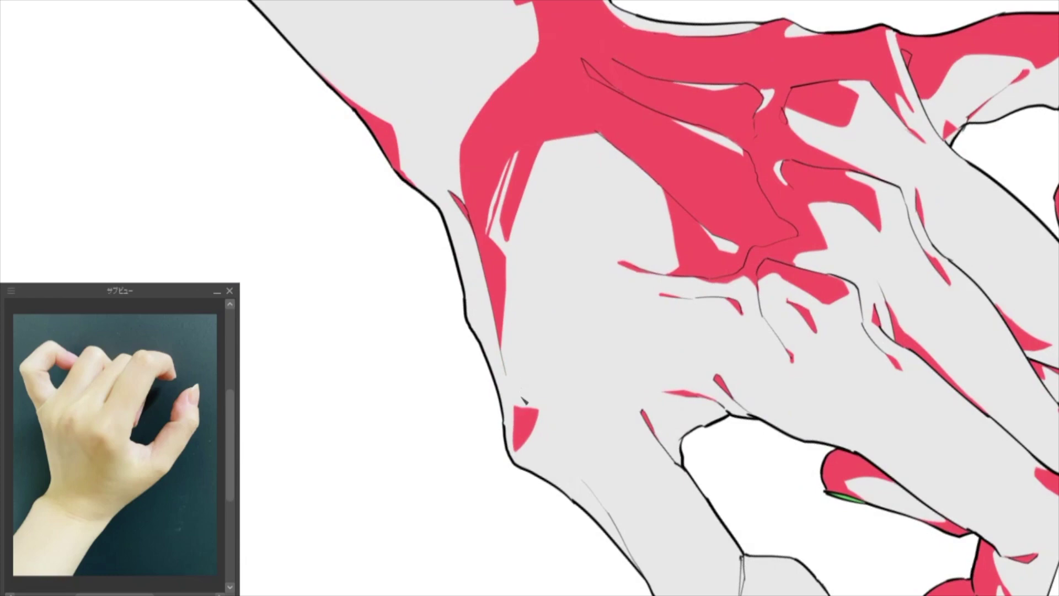
{"action": "key", "text": "ctrl+0"}
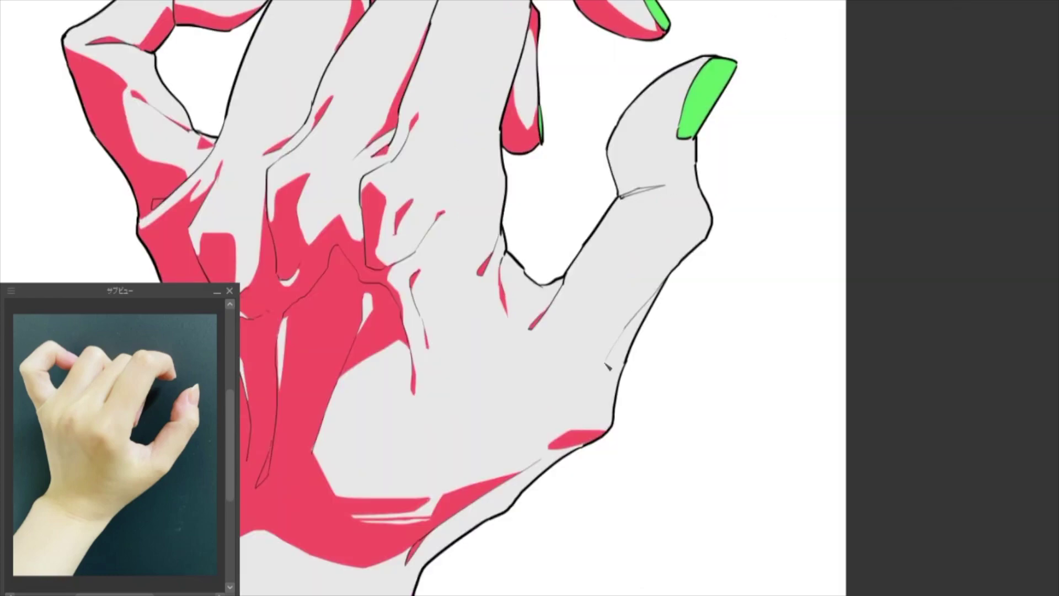
Step: Paint red shadows along the thumb's outer edge, on the inner side of its tip and below the nail
{"action": "left_click_drag", "start_coordinate": [609, 365], "coordinate": [624, 341]}
{"action": "mouse_move", "coordinate": [657, 291]}
{"action": "left_mouse_down"}
{"action": "mouse_move", "coordinate": [623, 356]}
{"action": "mouse_move", "coordinate": [608, 430]}
{"action": "mouse_move", "coordinate": [715, 288]}
{"action": "mouse_move", "coordinate": [684, 243]}
{"action": "mouse_move", "coordinate": [668, 343]}
{"action": "left_mouse_up"}
{"action": "key", "text": "ctrl+z"}
{"action": "mouse_move", "coordinate": [661, 248]}
{"action": "left_mouse_down"}
{"action": "mouse_move", "coordinate": [666, 292]}
{"action": "mouse_move", "coordinate": [686, 327]}
{"action": "mouse_move", "coordinate": [665, 352]}
{"action": "left_mouse_up"}
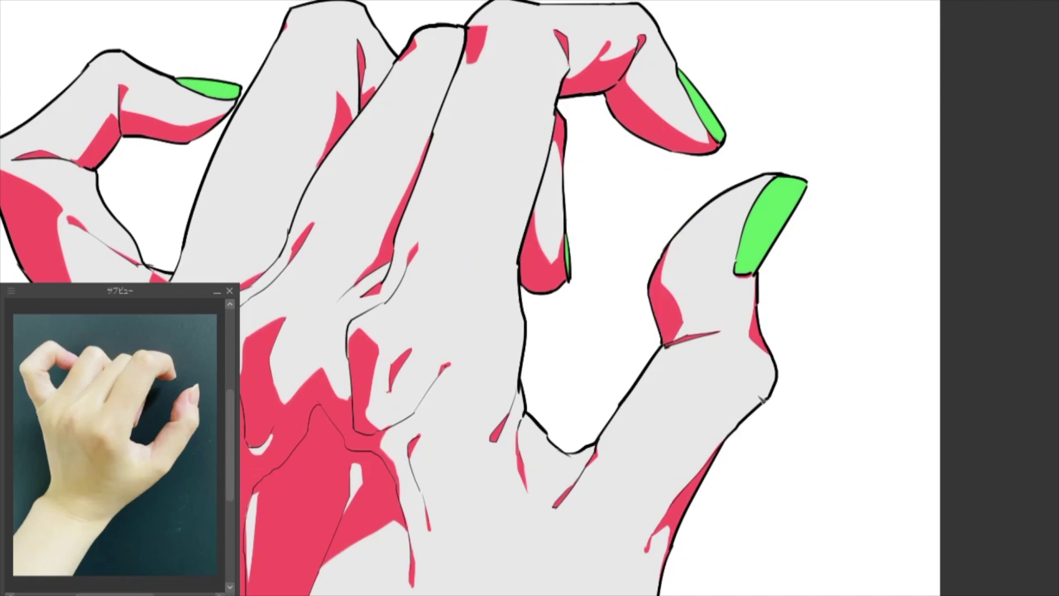
Step: Add red accents at the thumb's outer joint and joint crease, and shade the web-side edge of its lower segment
{"action": "left_click_drag", "start_coordinate": [686, 501], "coordinate": [722, 432]}
{"action": "mouse_move", "coordinate": [689, 293]}
{"action": "left_mouse_down"}
{"action": "mouse_move", "coordinate": [742, 288]}
{"action": "mouse_move", "coordinate": [734, 295]}
{"action": "mouse_move", "coordinate": [700, 283]}
{"action": "mouse_move", "coordinate": [753, 284]}
{"action": "left_mouse_up"}
{"action": "key", "text": "ctrl+z"}
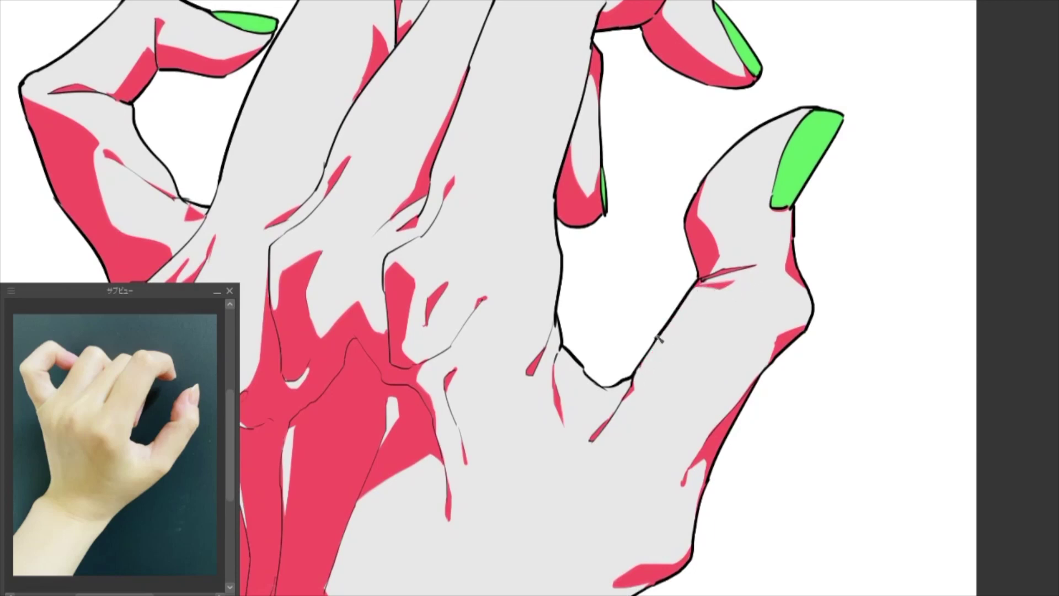
{"action": "mouse_move", "coordinate": [657, 341]}
{"action": "left_mouse_down"}
{"action": "mouse_move", "coordinate": [635, 405]}
{"action": "mouse_move", "coordinate": [617, 420]}
{"action": "mouse_move", "coordinate": [640, 389]}
{"action": "mouse_move", "coordinate": [630, 412]}
{"action": "left_mouse_up"}
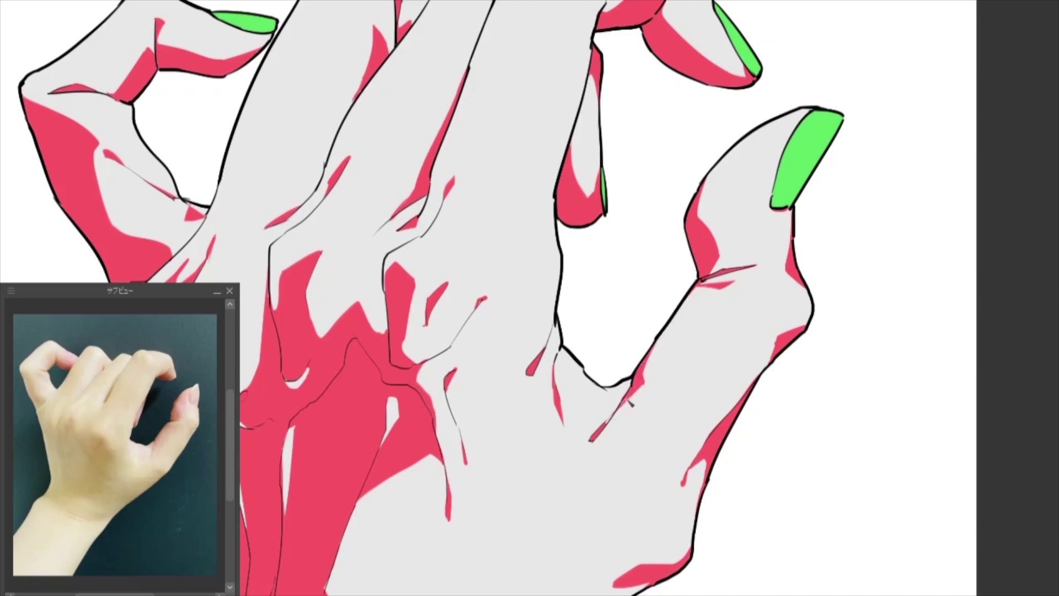
Step: Extend the red shadow down the thumb side of the forearm and fill the background with vivid bluish purple
{"action": "key", "text": "ctrl+0"}
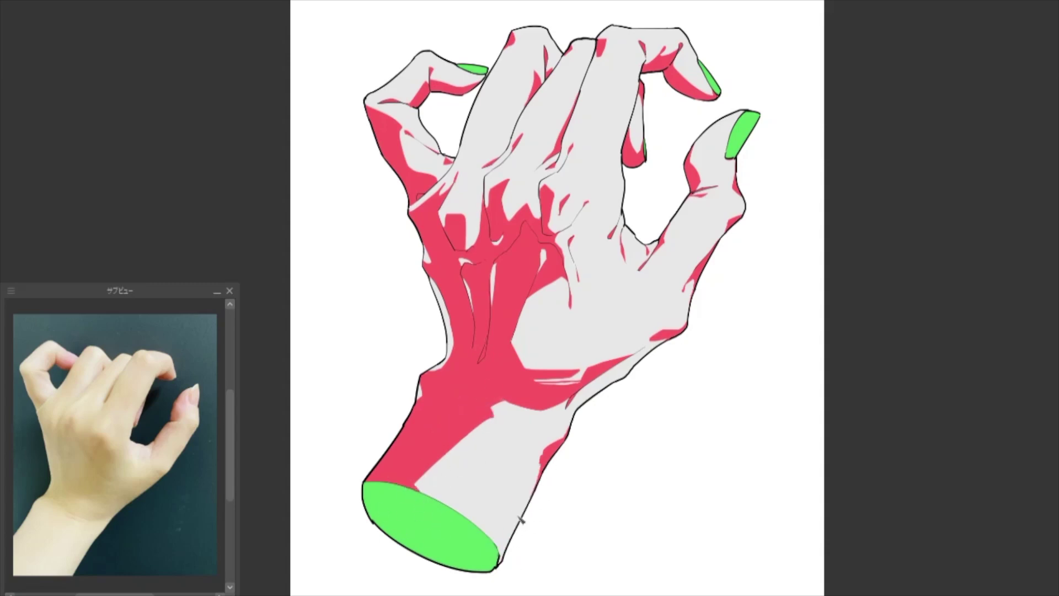
{"action": "left_click_drag", "start_coordinate": [545, 472], "coordinate": [515, 544]}
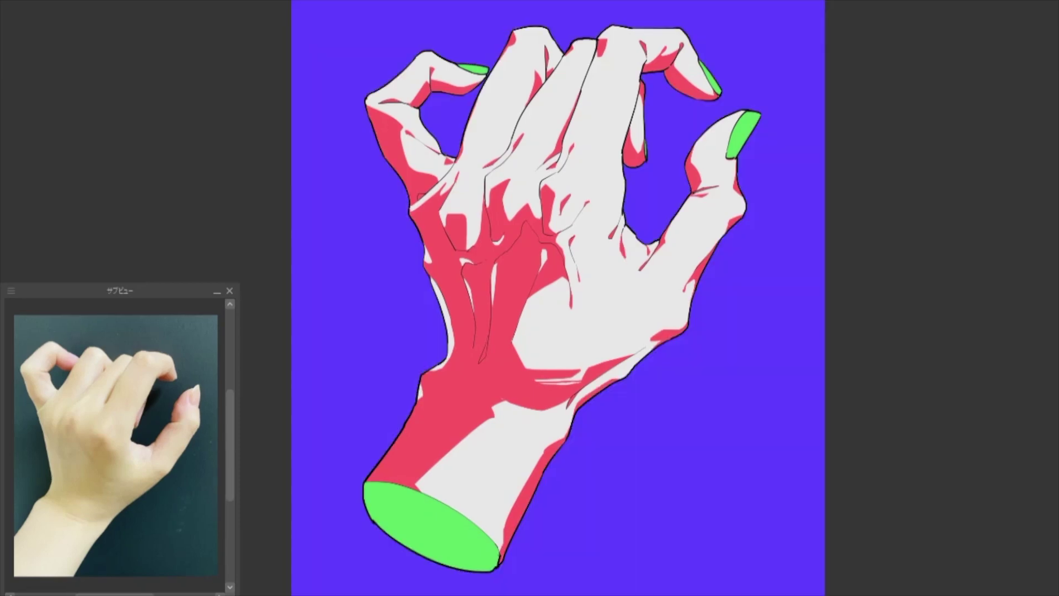
Step: Fill the pointed end of the tendon crease above the wrist with a bluish-purple accent
{"action": "left_click_drag", "start_coordinate": [487, 357], "coordinate": [551, 251]}
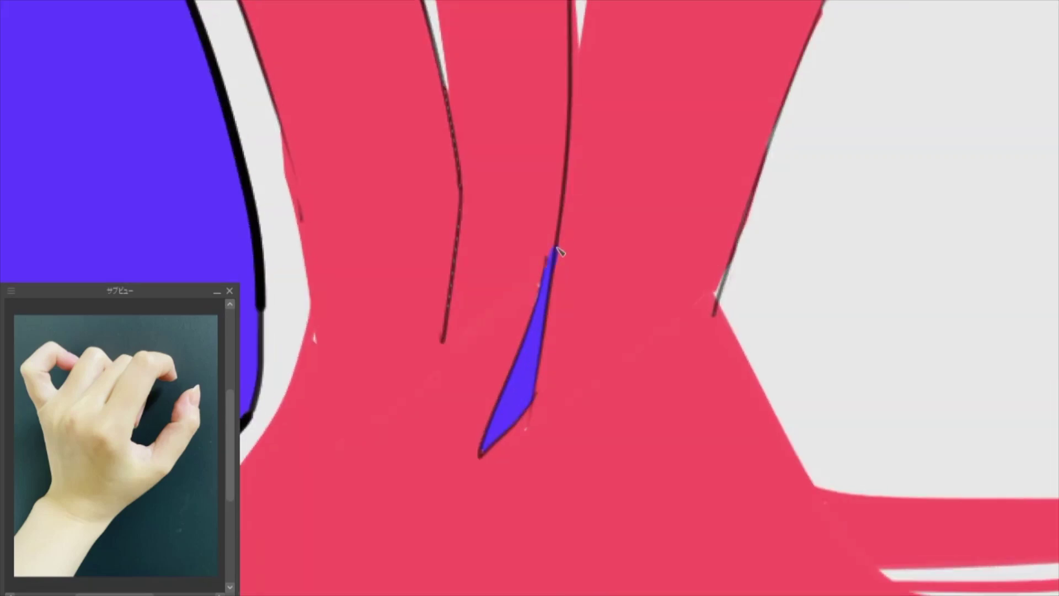
{"action": "scroll", "coordinate": [486, 444], "scroll_direction": "down", "scroll_amount": 6}
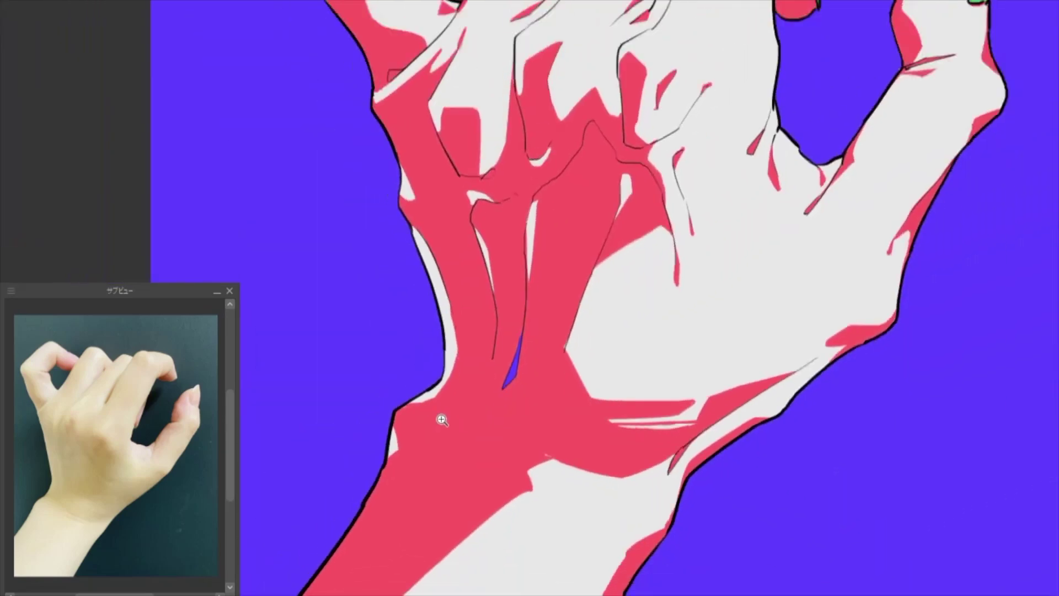
{"action": "scroll", "coordinate": [603, 237], "scroll_direction": "up", "scroll_amount": 6}
{"action": "left_click_drag", "start_coordinate": [618, 220], "coordinate": [611, 216]}
{"action": "scroll", "coordinate": [601, 233], "scroll_direction": "down", "scroll_amount": 5}
Step: Paint bluish-purple accents along the little-finger edge of the hand, the thumb-side wrist crease and the thumb folds
{"action": "left_click_drag", "start_coordinate": [527, 331], "coordinate": [505, 356]}
{"action": "left_click_drag", "start_coordinate": [601, 408], "coordinate": [580, 401]}
{"action": "scroll", "coordinate": [736, 202], "scroll_direction": "up", "scroll_amount": 5}
{"action": "mouse_move", "coordinate": [664, 296]}
{"action": "left_mouse_down"}
{"action": "mouse_move", "coordinate": [851, 249]}
{"action": "mouse_move", "coordinate": [796, 265]}
{"action": "mouse_move", "coordinate": [742, 215]}
{"action": "left_mouse_up"}
{"action": "scroll", "coordinate": [797, 264], "scroll_direction": "down", "scroll_amount": 5}
Step: Add small bluish-purple accents in the knuckle creases and in the notch at the little finger's base
{"action": "scroll", "coordinate": [667, 307], "scroll_direction": "up", "scroll_amount": 4}
{"action": "mouse_move", "coordinate": [764, 283]}
{"action": "left_mouse_down"}
{"action": "mouse_move", "coordinate": [746, 230]}
{"action": "mouse_move", "coordinate": [756, 253]}
{"action": "left_mouse_up"}
{"action": "scroll", "coordinate": [767, 276], "scroll_direction": "down", "scroll_amount": 5}
{"action": "scroll", "coordinate": [482, 143], "scroll_direction": "up", "scroll_amount": 4}
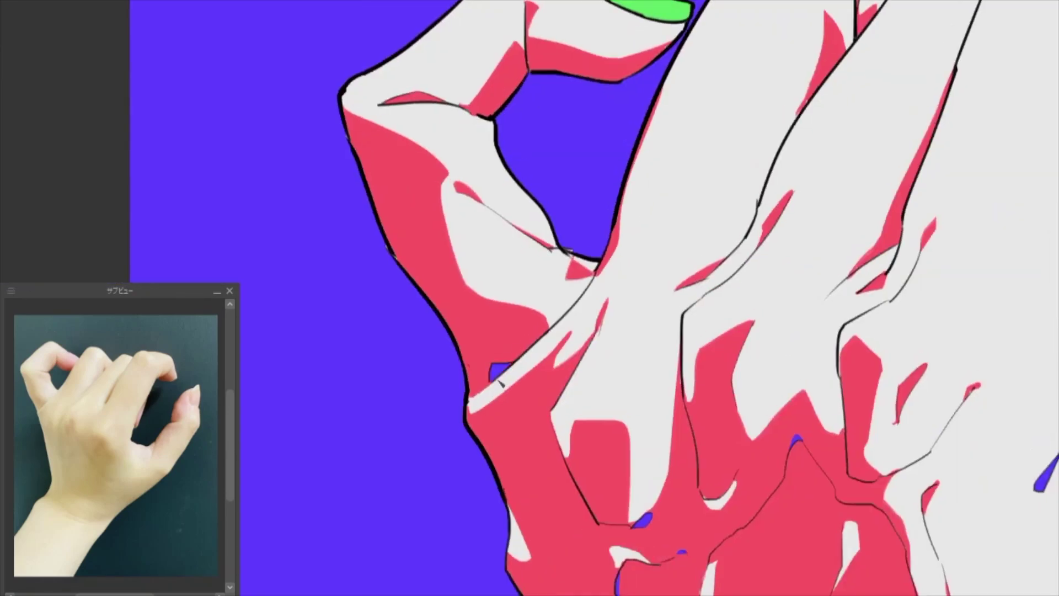
{"action": "scroll", "coordinate": [501, 382], "scroll_direction": "up", "scroll_amount": 4}
{"action": "scroll", "coordinate": [460, 380], "scroll_direction": "down", "scroll_amount": 4}
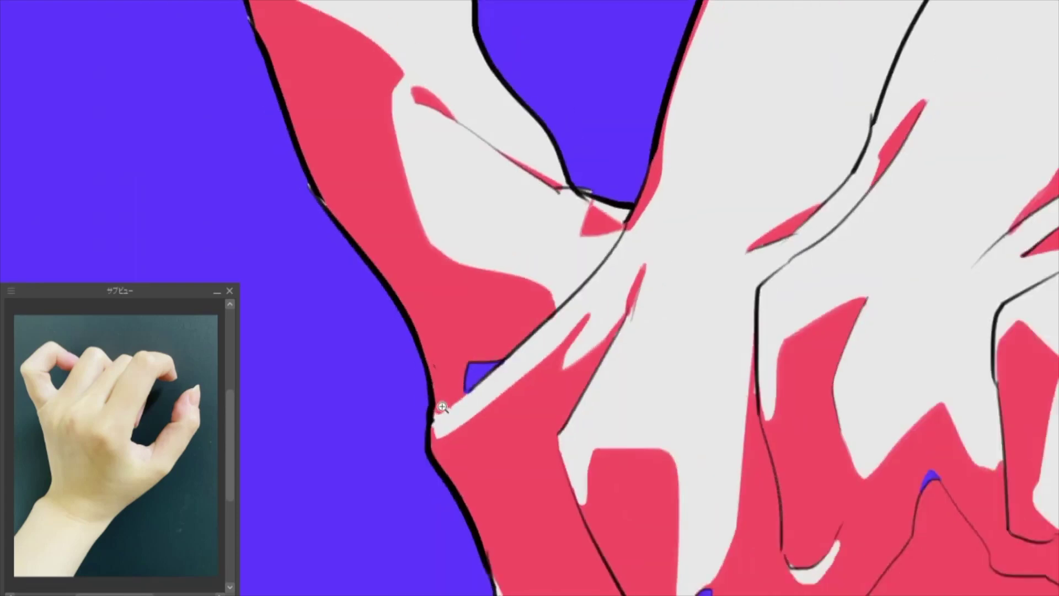
Step: Recolor the little finger's middle-joint crease and its fingertip fold from red to bluish purple
{"action": "scroll", "coordinate": [374, 95], "scroll_direction": "up", "scroll_amount": 4}
{"action": "left_click_drag", "start_coordinate": [339, 87], "coordinate": [397, 72]}
{"action": "left_click_drag", "start_coordinate": [505, 55], "coordinate": [524, 80]}
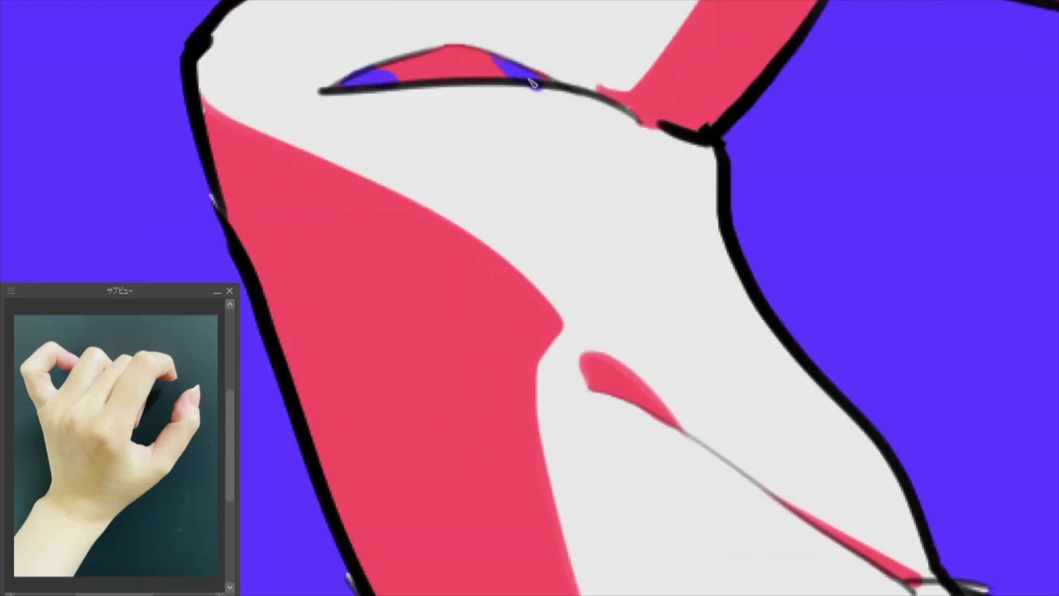
{"action": "scroll", "coordinate": [433, 125], "scroll_direction": "down", "scroll_amount": 6}
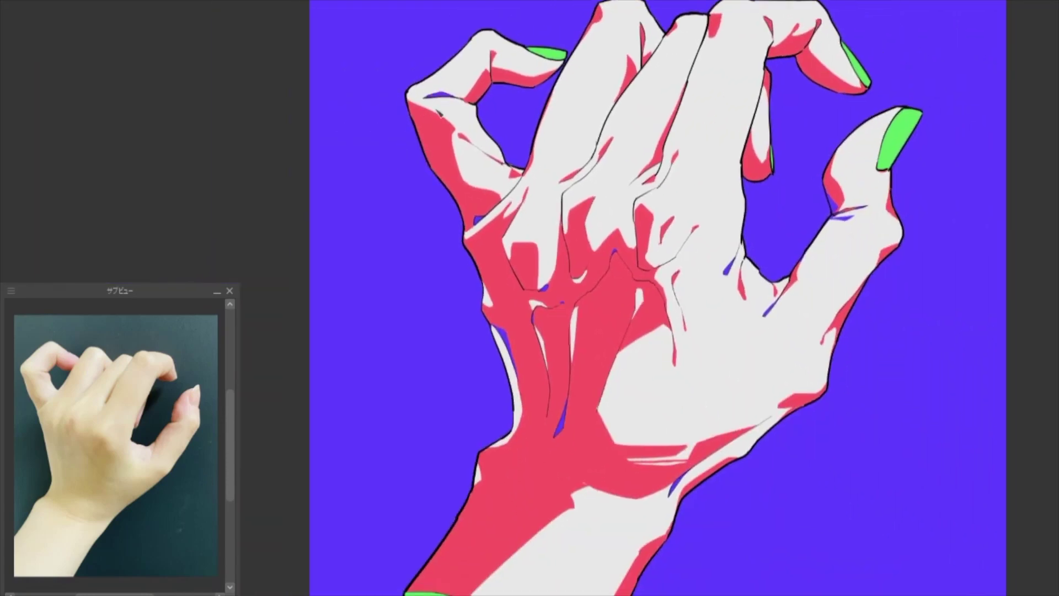
{"action": "scroll", "coordinate": [438, 101], "scroll_direction": "up", "scroll_amount": 6}
{"action": "left_click_drag", "start_coordinate": [403, 118], "coordinate": [287, 302]}
{"action": "mouse_move", "coordinate": [521, 106]}
{"action": "left_mouse_down"}
{"action": "mouse_move", "coordinate": [508, 162]}
{"action": "mouse_move", "coordinate": [522, 132]}
{"action": "left_mouse_up"}
Step: Recolor the ring finger's inner fold and the index finger's two joint accents in bluish purple
{"action": "scroll", "coordinate": [549, 157], "scroll_direction": "down", "scroll_amount": 5}
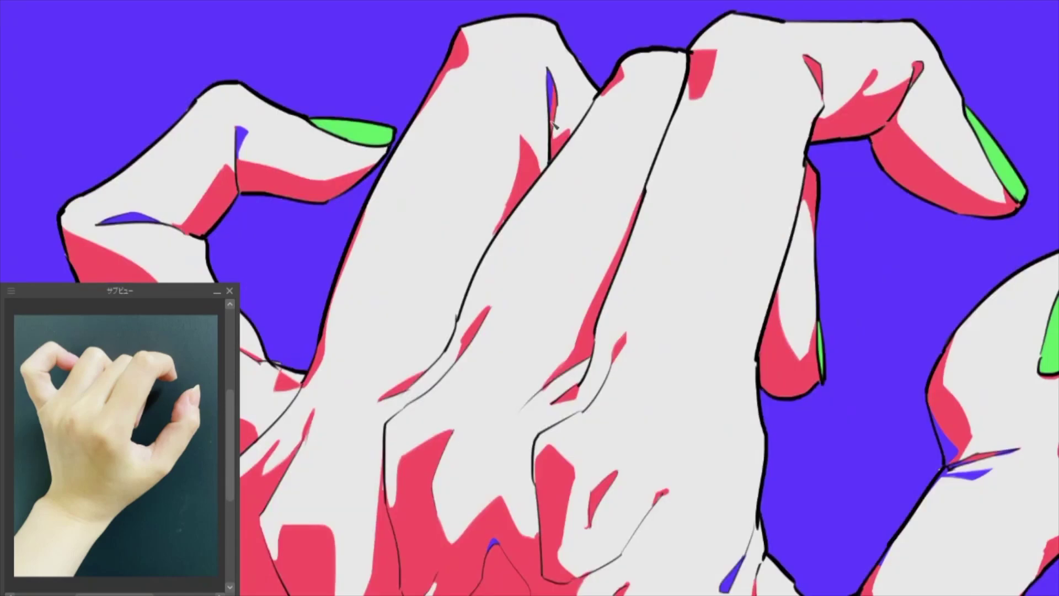
{"action": "left_click_drag", "start_coordinate": [822, 88], "coordinate": [807, 59]}
{"action": "left_click_drag", "start_coordinate": [916, 63], "coordinate": [918, 89]}
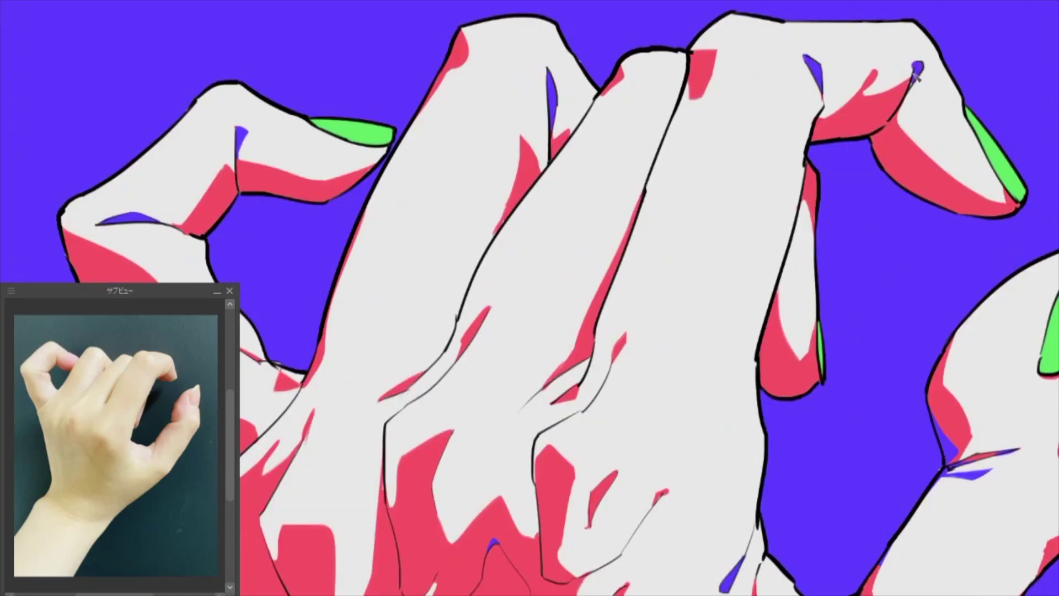
Step: Recolor the index knuckle's accents bluish purple and add purple along the neighboring knuckle shadow and hand-back creases
{"action": "left_click_drag", "start_coordinate": [553, 411], "coordinate": [557, 193]}
{"action": "left_click_drag", "start_coordinate": [671, 235], "coordinate": [695, 179]}
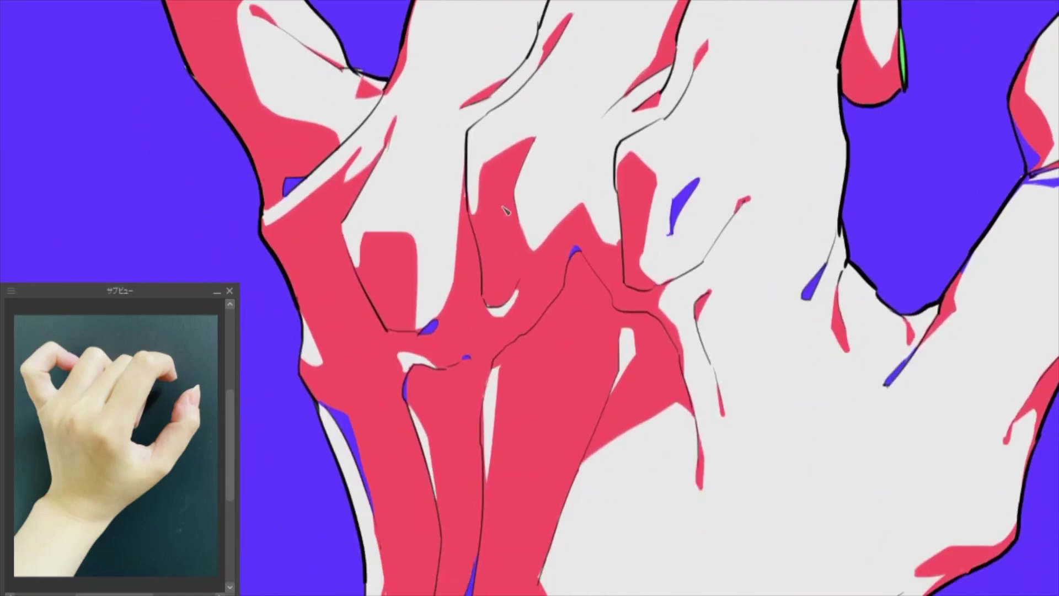
{"action": "scroll", "coordinate": [485, 248], "scroll_direction": "down", "scroll_amount": 5}
{"action": "scroll", "coordinate": [388, 327], "scroll_direction": "up", "scroll_amount": 5}
{"action": "mouse_move", "coordinate": [439, 270]}
{"action": "left_mouse_down"}
{"action": "mouse_move", "coordinate": [425, 298]}
{"action": "mouse_move", "coordinate": [441, 274]}
{"action": "mouse_move", "coordinate": [422, 288]}
{"action": "left_mouse_up"}
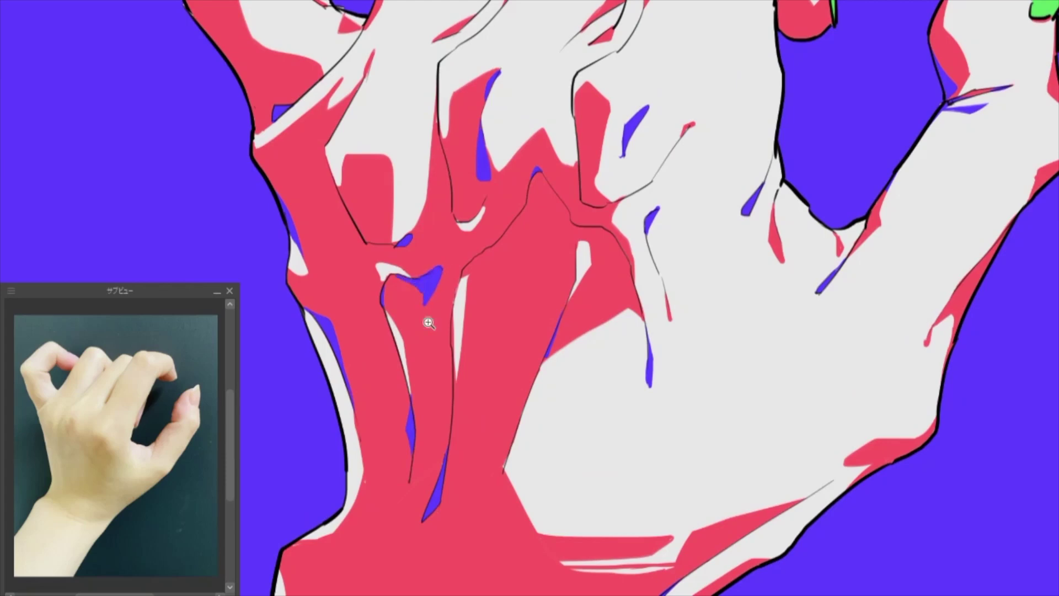
Step: Paint a narrow bluish-purple strip along the central tendon crease on the back of the hand
{"action": "scroll", "coordinate": [433, 327], "scroll_direction": "down", "scroll_amount": 5}
{"action": "scroll", "coordinate": [441, 244], "scroll_direction": "up", "scroll_amount": 5}
{"action": "mouse_move", "coordinate": [442, 245]}
{"action": "left_mouse_down"}
{"action": "mouse_move", "coordinate": [451, 190]}
{"action": "mouse_move", "coordinate": [442, 246]}
{"action": "left_mouse_up"}
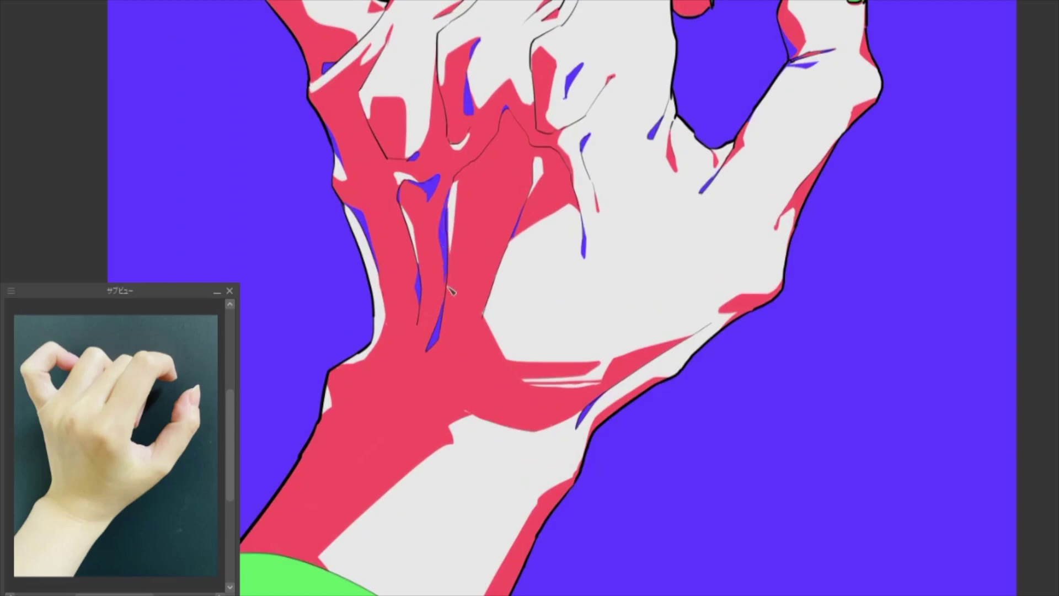
{"action": "scroll", "coordinate": [448, 291], "scroll_direction": "down", "scroll_amount": 5}
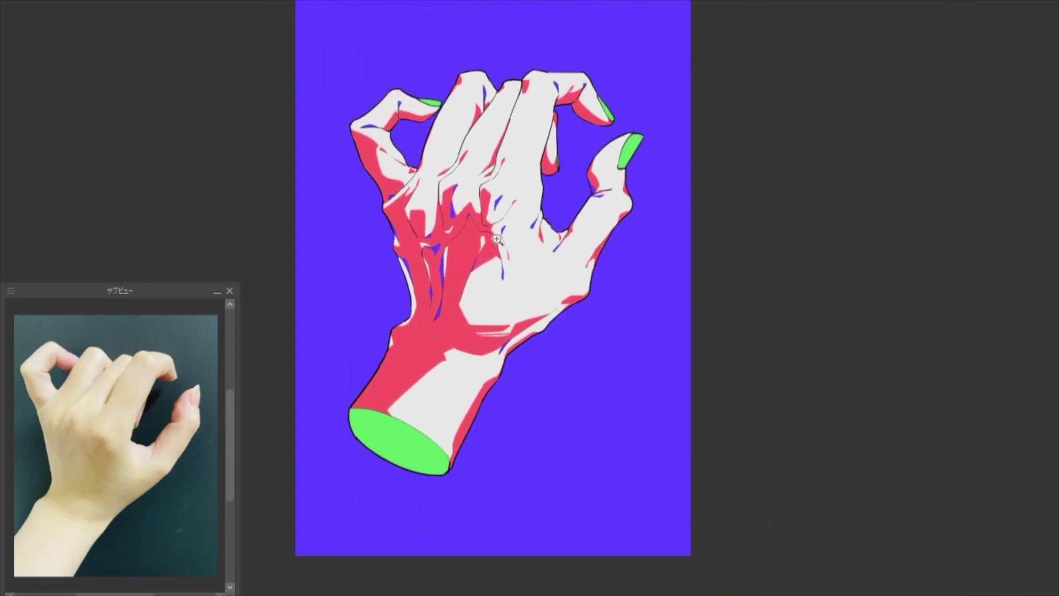
Step: Add bluish-purple accents under the index knuckle's crease line and beside the shadow at the ring-finger knuckle
{"action": "scroll", "coordinate": [497, 239], "scroll_direction": "up", "scroll_amount": 5}
{"action": "left_click_drag", "start_coordinate": [448, 245], "coordinate": [451, 243]}
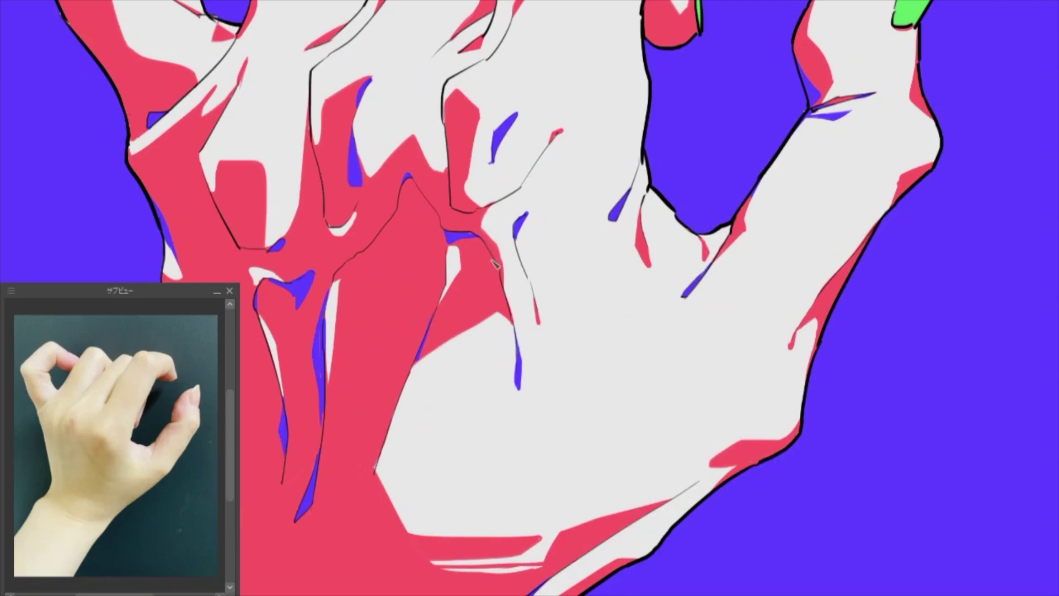
{"action": "scroll", "coordinate": [495, 265], "scroll_direction": "up", "scroll_amount": 2}
{"action": "left_click_drag", "start_coordinate": [444, 208], "coordinate": [445, 195]}
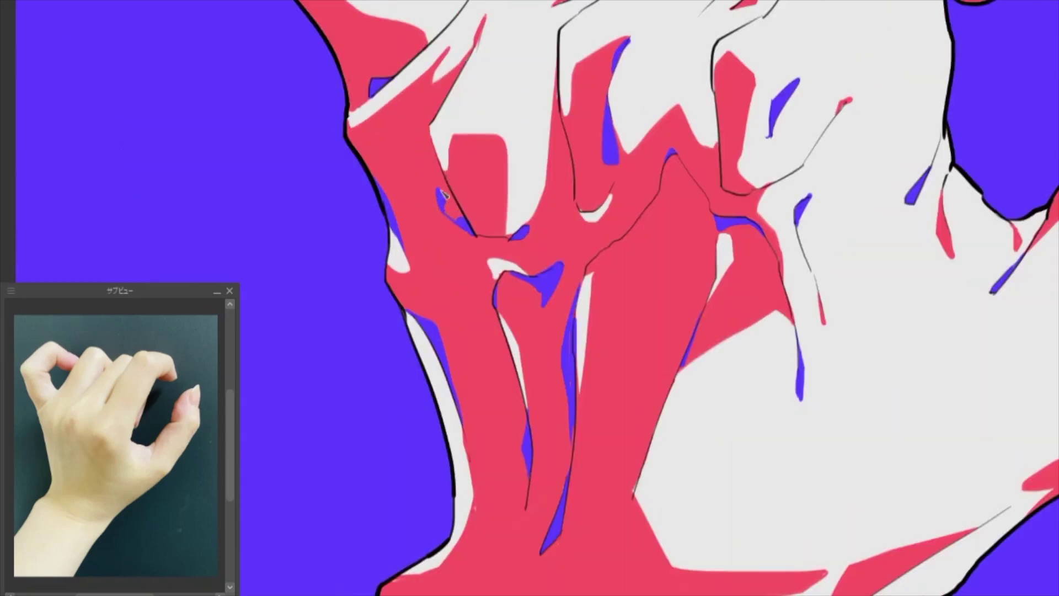
{"action": "scroll", "coordinate": [450, 219], "scroll_direction": "down", "scroll_amount": 4}
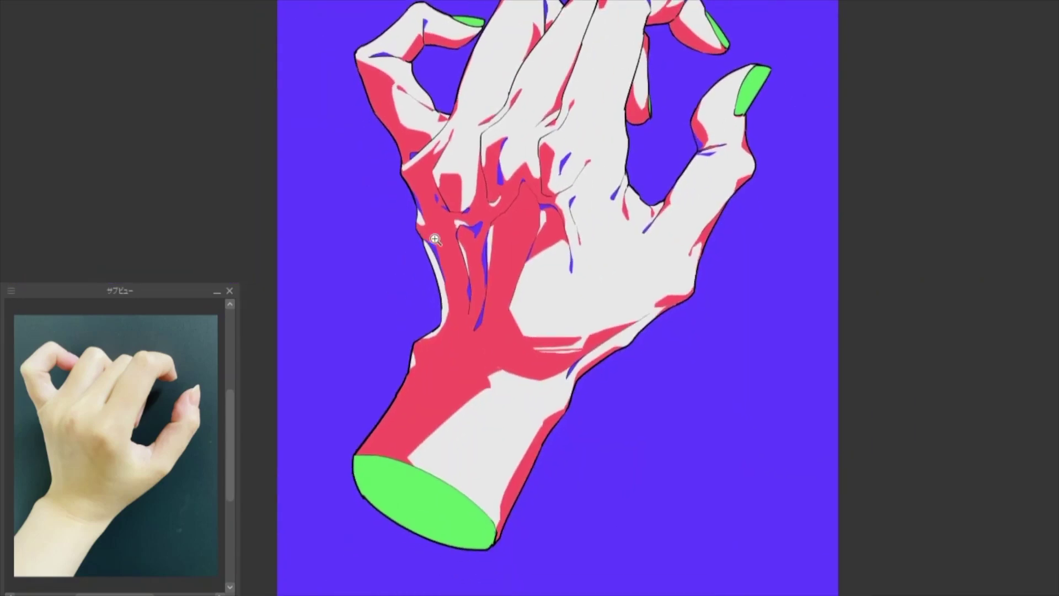
Step: Paint a bluish-purple patch below the little-finger knuckle and a purple band across the wrist shadow
{"action": "scroll", "coordinate": [454, 220], "scroll_direction": "up", "scroll_amount": 4}
{"action": "scroll", "coordinate": [532, 509], "scroll_direction": "down", "scroll_amount": 4}
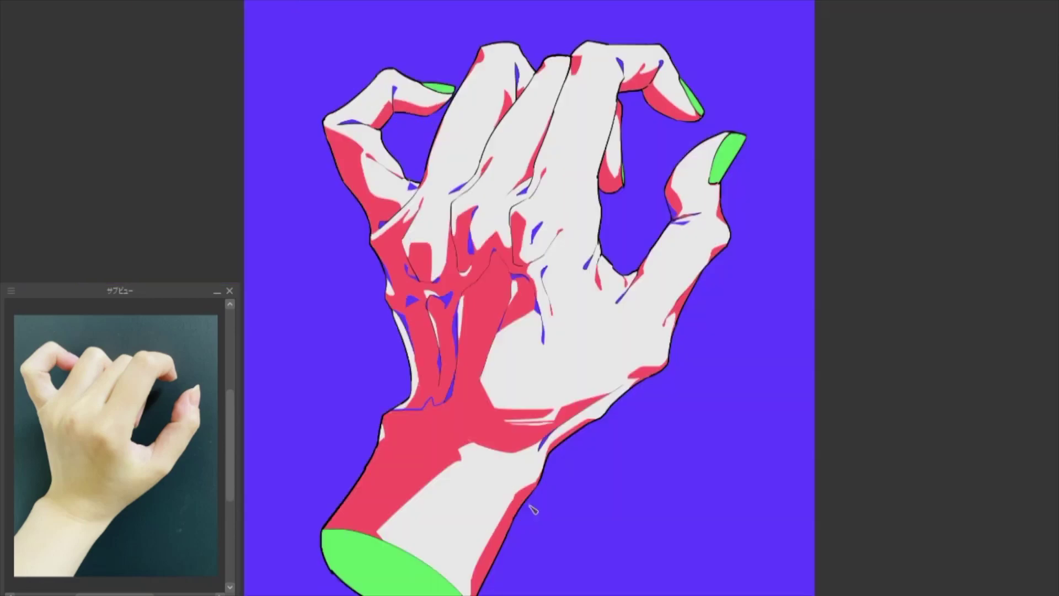
{"action": "mouse_move", "coordinate": [440, 411]}
{"action": "left_mouse_down"}
{"action": "mouse_move", "coordinate": [488, 445]}
{"action": "mouse_move", "coordinate": [456, 455]}
{"action": "mouse_move", "coordinate": [518, 429]}
{"action": "left_mouse_up"}
{"action": "scroll", "coordinate": [508, 434], "scroll_direction": "down", "scroll_amount": 1}
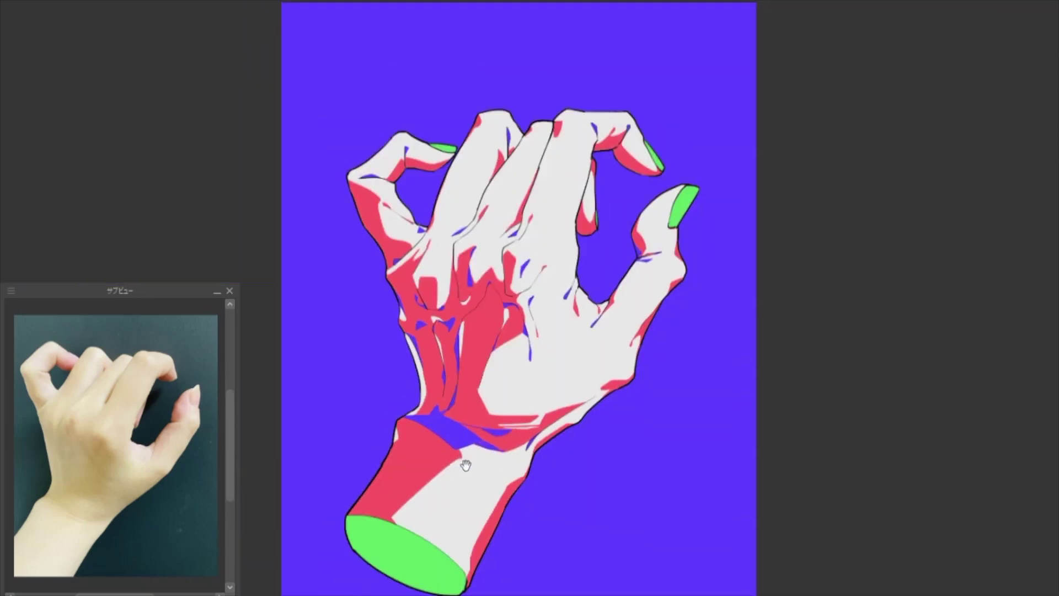
Step: Refine the purple wrist band into tapering streaks that run toward the thumb side
{"action": "scroll", "coordinate": [507, 434], "scroll_direction": "up", "scroll_amount": 5}
{"action": "mouse_move", "coordinate": [347, 343]}
{"action": "left_mouse_down"}
{"action": "mouse_move", "coordinate": [407, 361]}
{"action": "mouse_move", "coordinate": [452, 390]}
{"action": "mouse_move", "coordinate": [448, 400]}
{"action": "mouse_move", "coordinate": [455, 392]}
{"action": "mouse_move", "coordinate": [422, 350]}
{"action": "mouse_move", "coordinate": [475, 376]}
{"action": "mouse_move", "coordinate": [500, 359]}
{"action": "mouse_move", "coordinate": [505, 386]}
{"action": "left_mouse_up"}
{"action": "left_click_drag", "start_coordinate": [344, 346], "coordinate": [484, 374]}
{"action": "key", "text": "ctrl+0"}
{"action": "scroll", "coordinate": [566, 359], "scroll_direction": "up", "scroll_amount": 5}
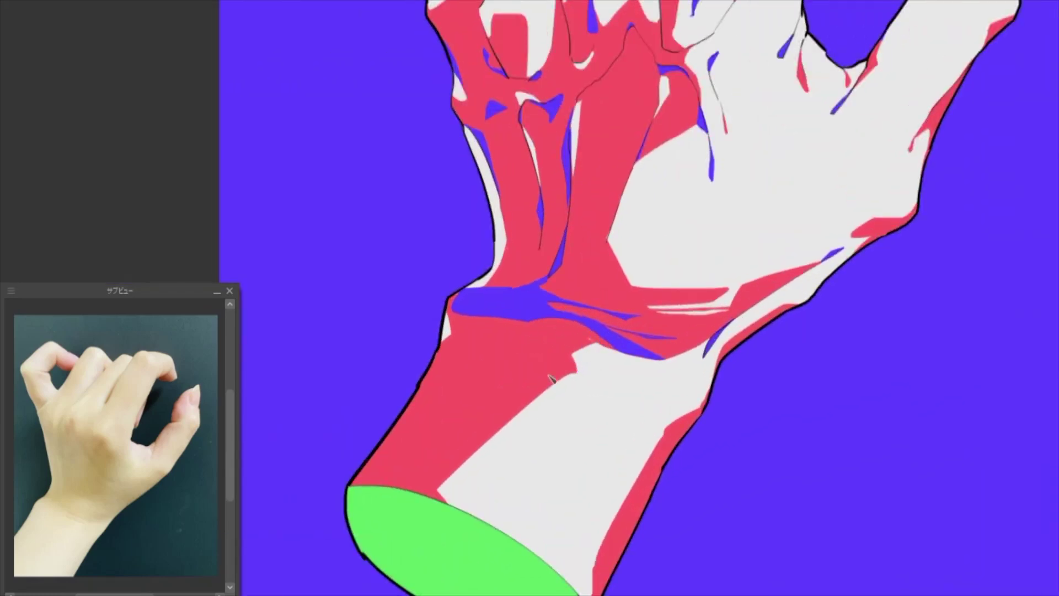
Step: Reshape the bluish-purple wrist band into a thinner streak that tapers toward the little-finger side of the wrist
{"action": "key", "text": "ctrl+0"}
{"action": "left_click", "coordinate": [548, 341]}
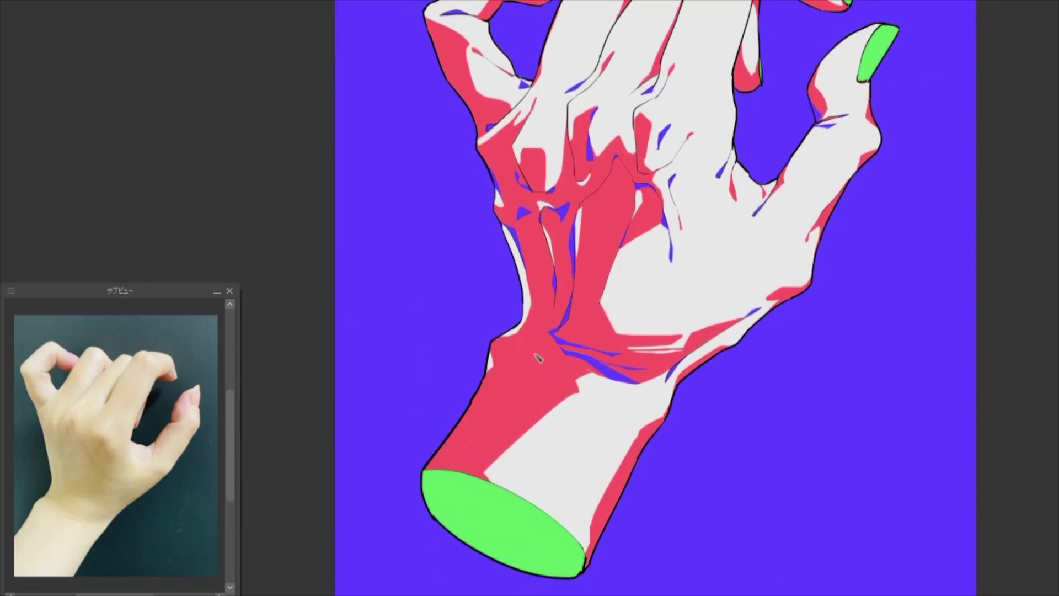
{"action": "scroll", "coordinate": [584, 411], "scroll_direction": "down", "scroll_amount": 2}
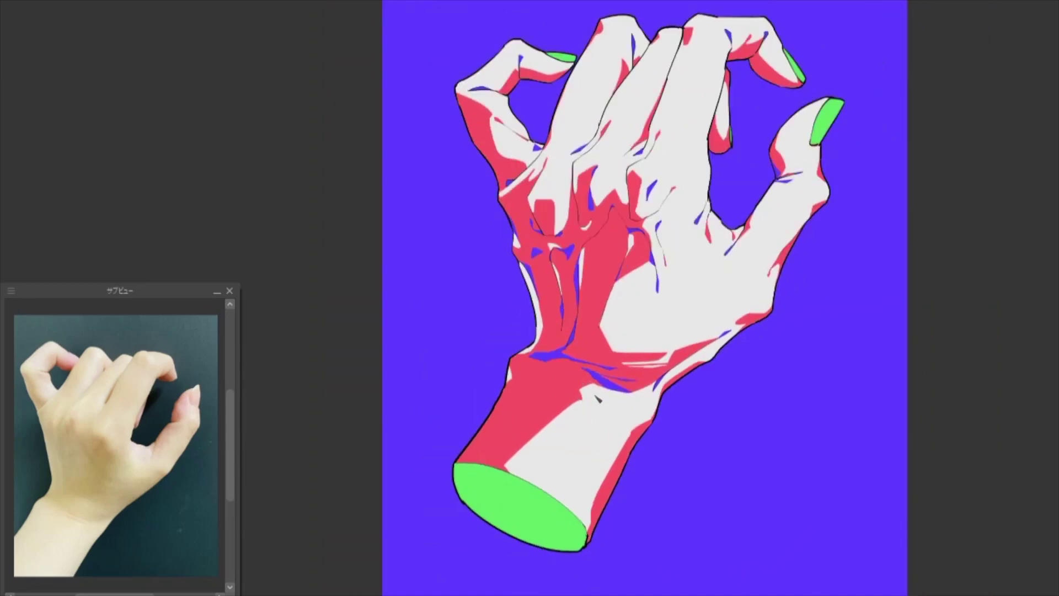
{"action": "left_click", "coordinate": [582, 370]}
Step: Recolor the black crease lines around the index knuckle and across the back of the hand bluish-purple
{"action": "scroll", "coordinate": [629, 386], "scroll_direction": "down", "scroll_amount": 2}
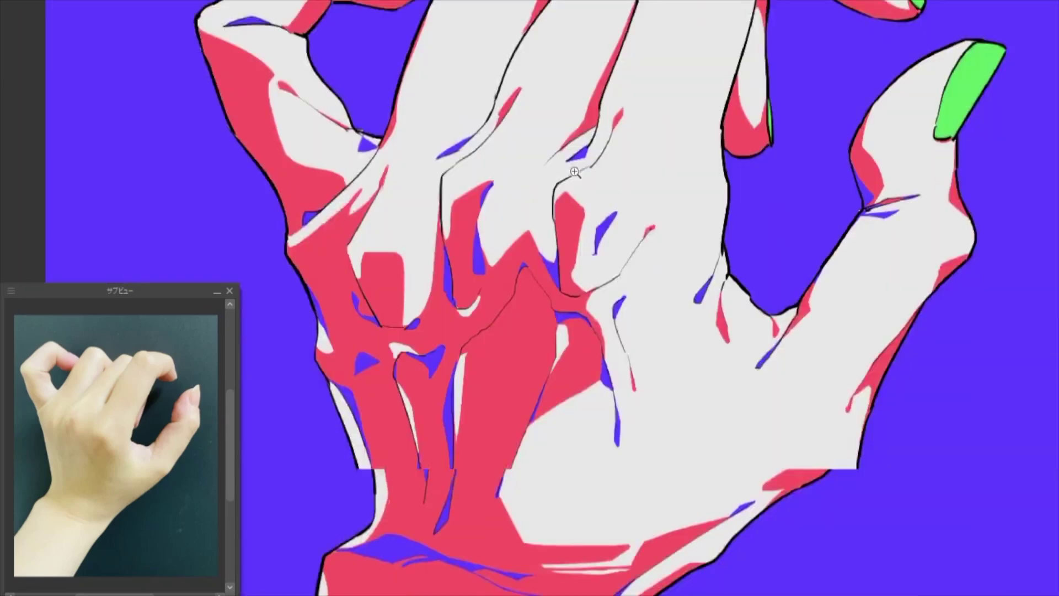
{"action": "scroll", "coordinate": [633, 384], "scroll_direction": "down", "scroll_amount": 2}
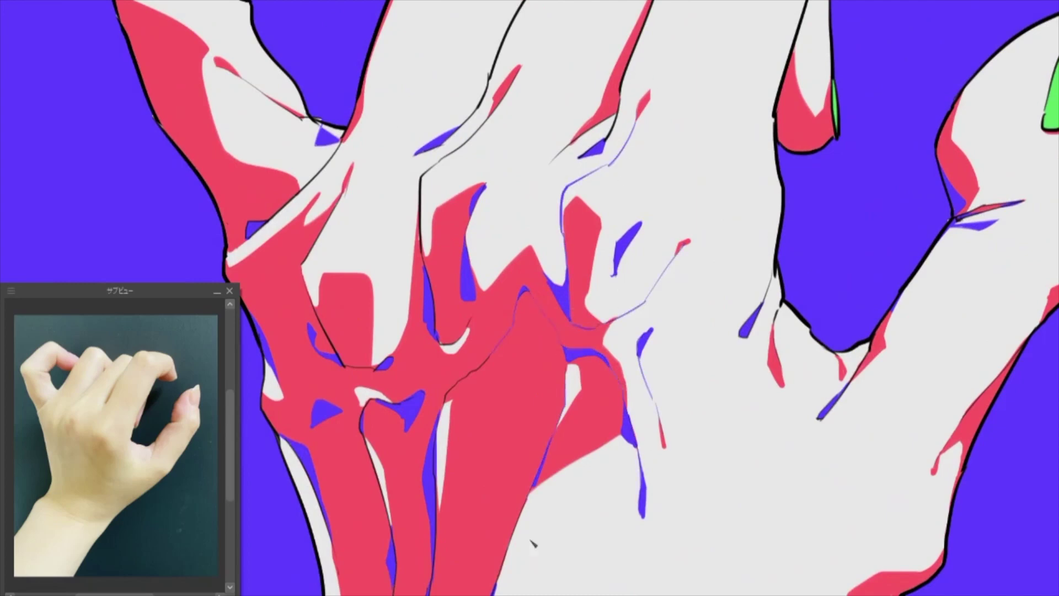
{"action": "scroll", "coordinate": [591, 407], "scroll_direction": "up", "scroll_amount": 2}
{"action": "scroll", "coordinate": [642, 351], "scroll_direction": "up", "scroll_amount": 2}
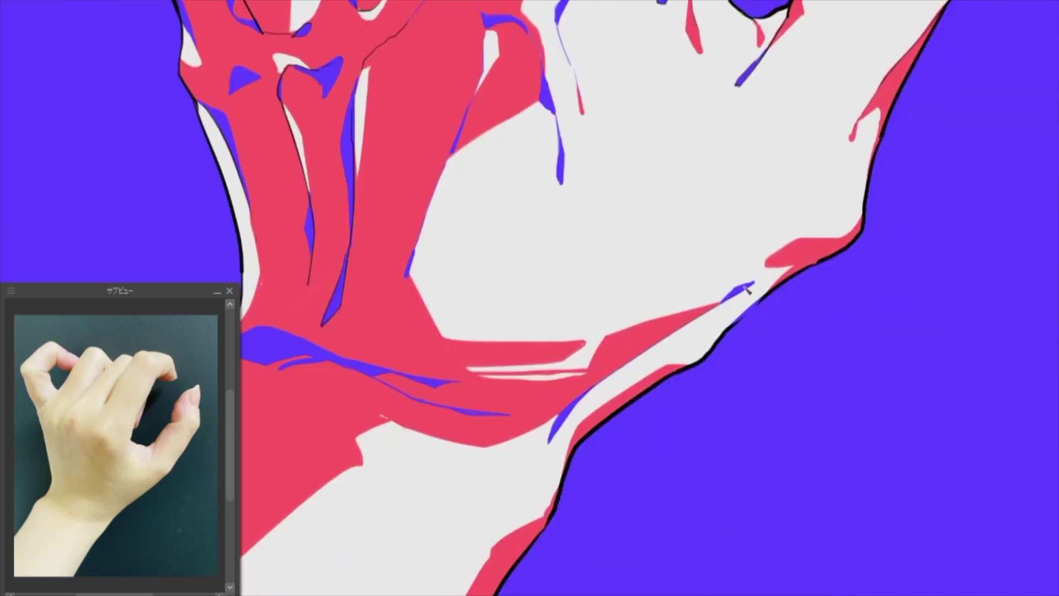
{"action": "scroll", "coordinate": [521, 479], "scroll_direction": "down", "scroll_amount": 3}
{"action": "mouse_move", "coordinate": [315, 360]}
{"action": "left_mouse_down"}
{"action": "mouse_move", "coordinate": [359, 351]}
{"action": "mouse_move", "coordinate": [575, 460]}
{"action": "mouse_move", "coordinate": [649, 565]}
{"action": "left_mouse_up"}
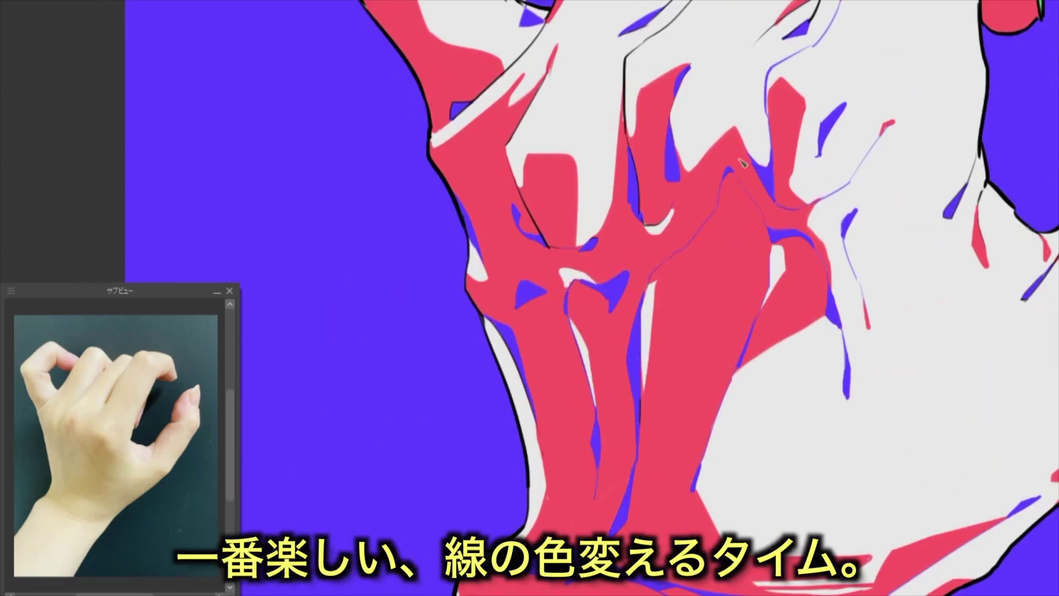
Step: Recolor the inner crease lines of the little finger and the lines between the finger bases bluish-purple
{"action": "scroll", "coordinate": [742, 162], "scroll_direction": "up", "scroll_amount": 3}
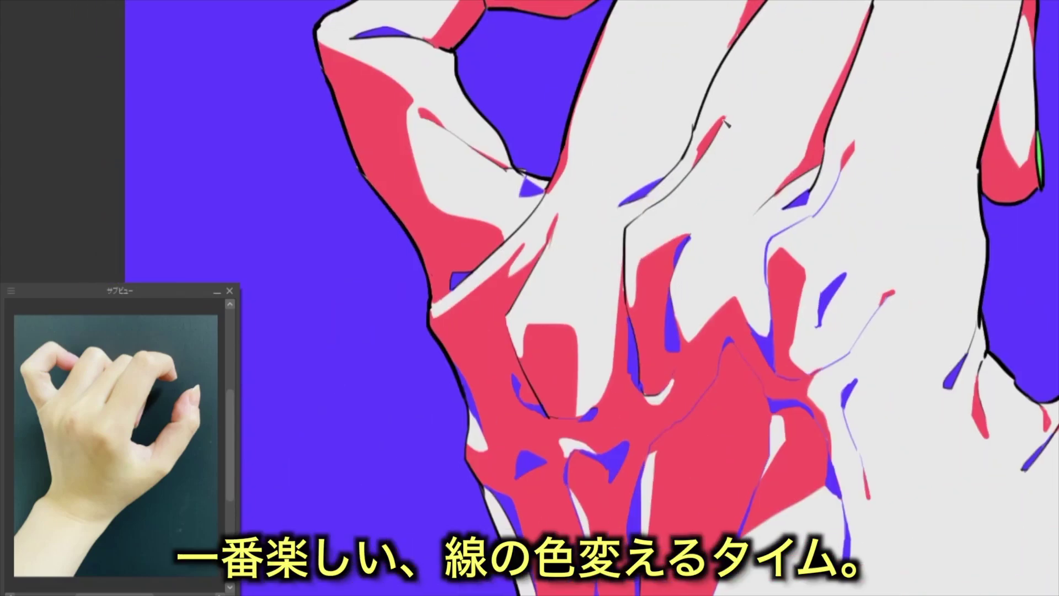
{"action": "mouse_move", "coordinate": [666, 422]}
{"action": "left_mouse_down"}
{"action": "mouse_move", "coordinate": [521, 364]}
{"action": "mouse_move", "coordinate": [473, 268]}
{"action": "left_mouse_up"}
{"action": "scroll", "coordinate": [458, 237], "scroll_direction": "up", "scroll_amount": 3}
{"action": "left_click_drag", "start_coordinate": [628, 173], "coordinate": [665, 461]}
{"action": "left_click_drag", "start_coordinate": [626, 131], "coordinate": [622, 22]}
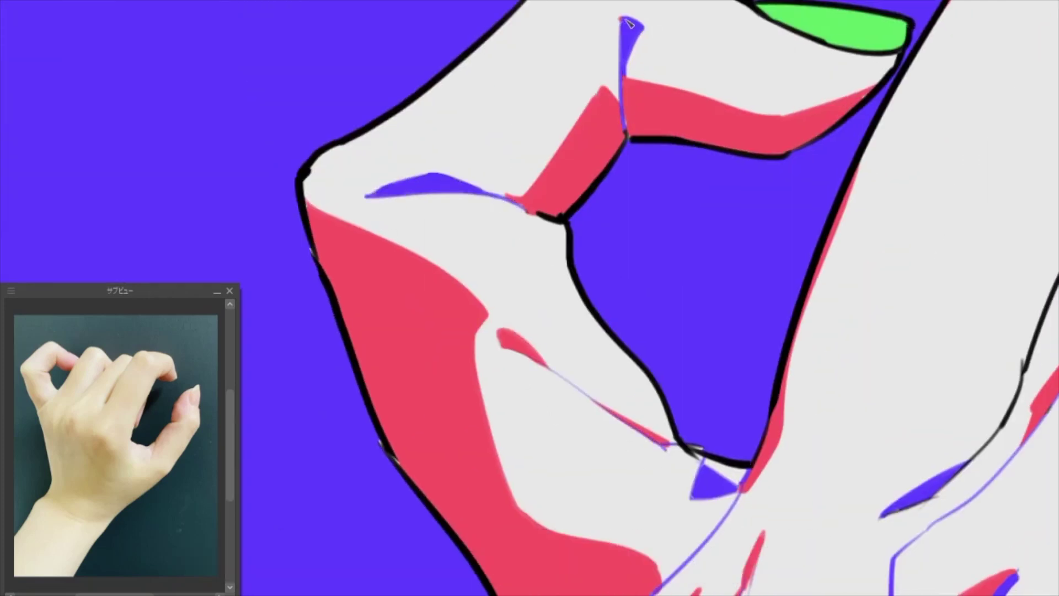
Step: Paint a bluish-purple triangle at the middle-finger knuckle and thicken the purple beside the white highlight slivers below the knuckles
{"action": "left_click_drag", "start_coordinate": [770, 25], "coordinate": [602, 160]}
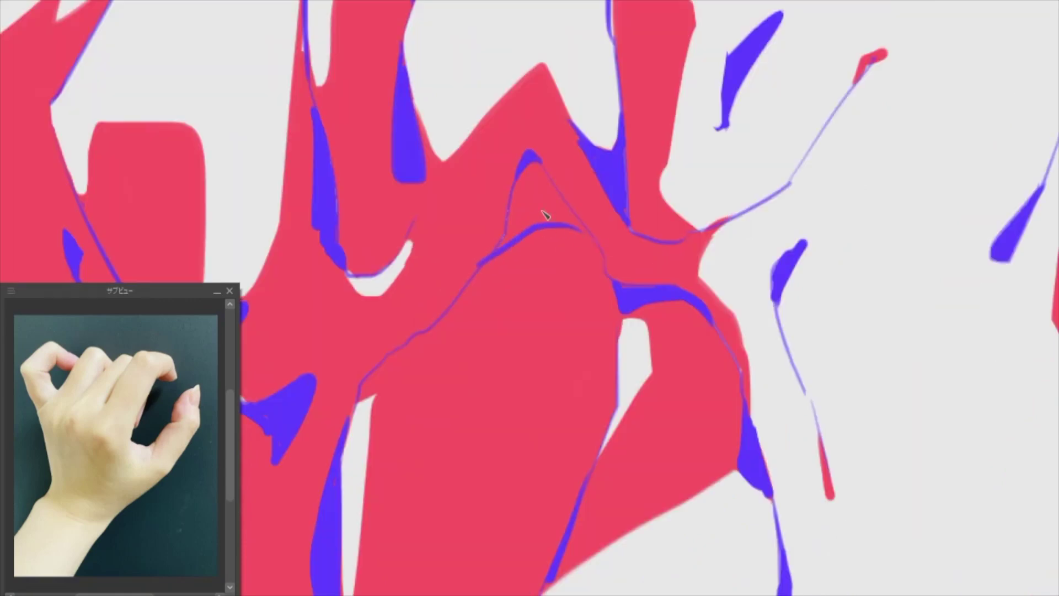
{"action": "left_click_drag", "start_coordinate": [566, 226], "coordinate": [521, 242]}
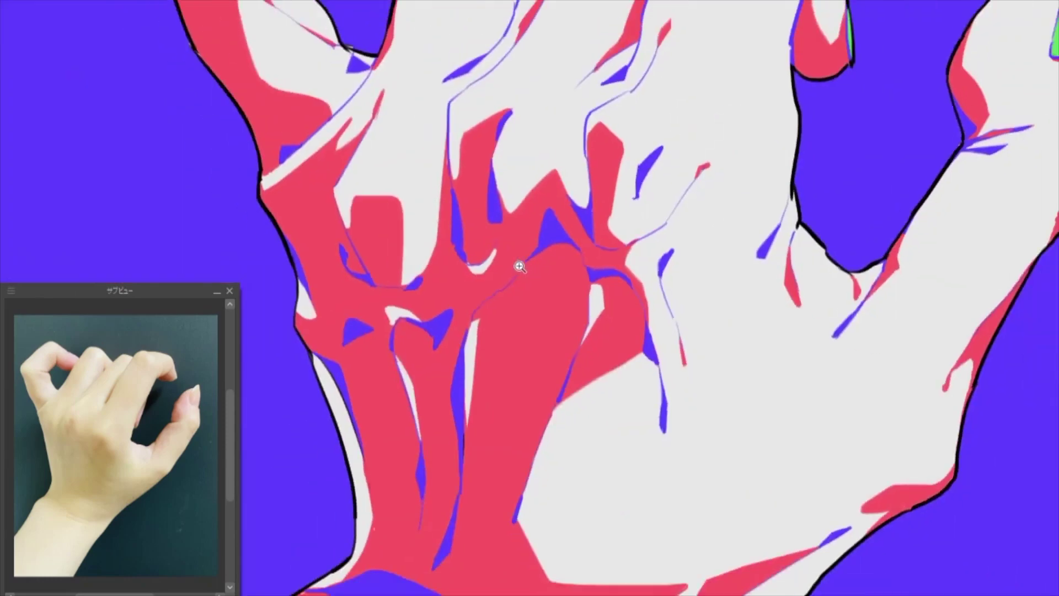
{"action": "scroll", "coordinate": [518, 265], "scroll_direction": "up", "scroll_amount": 3}
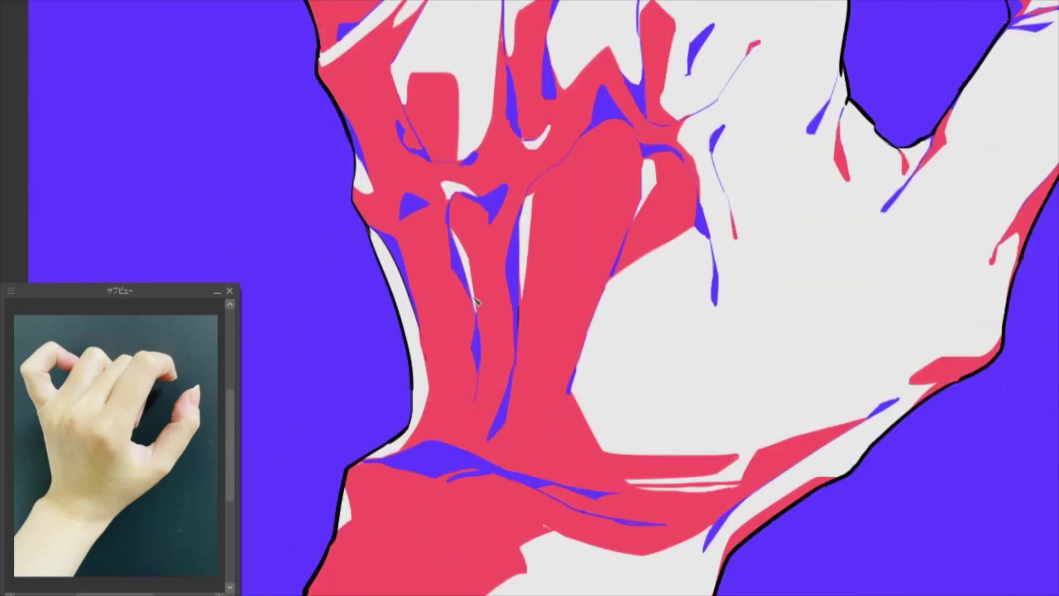
{"action": "mouse_move", "coordinate": [644, 166]}
{"action": "left_mouse_down"}
{"action": "mouse_move", "coordinate": [633, 223]}
{"action": "mouse_move", "coordinate": [638, 208]}
{"action": "left_mouse_up"}
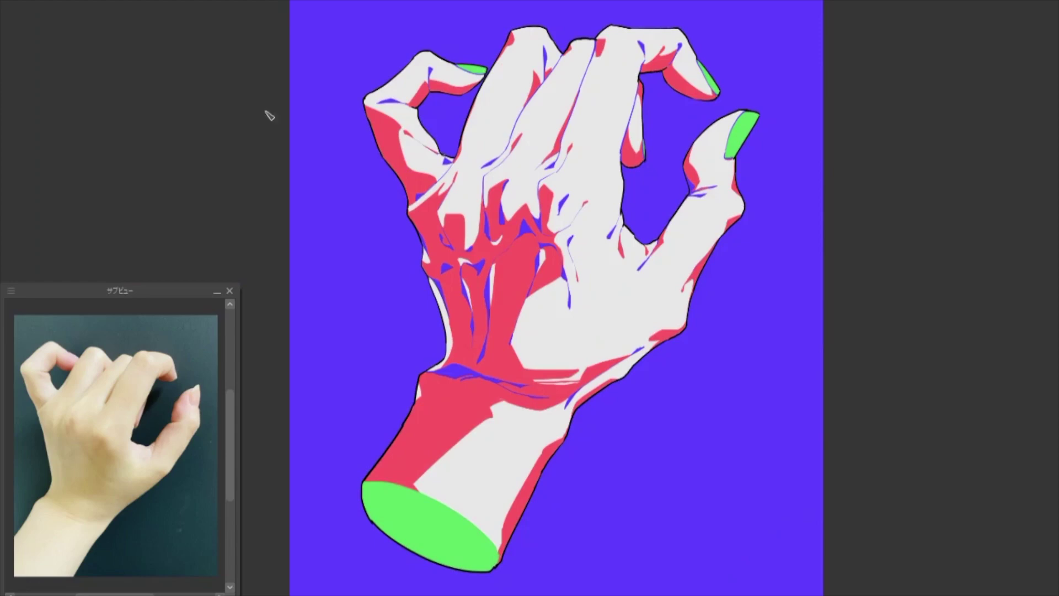
Step: Paint a bluish-purple patch along the crease line beside the rectangular red shadow at the ring-finger base
{"action": "scroll", "coordinate": [508, 315], "scroll_direction": "up", "scroll_amount": 5}
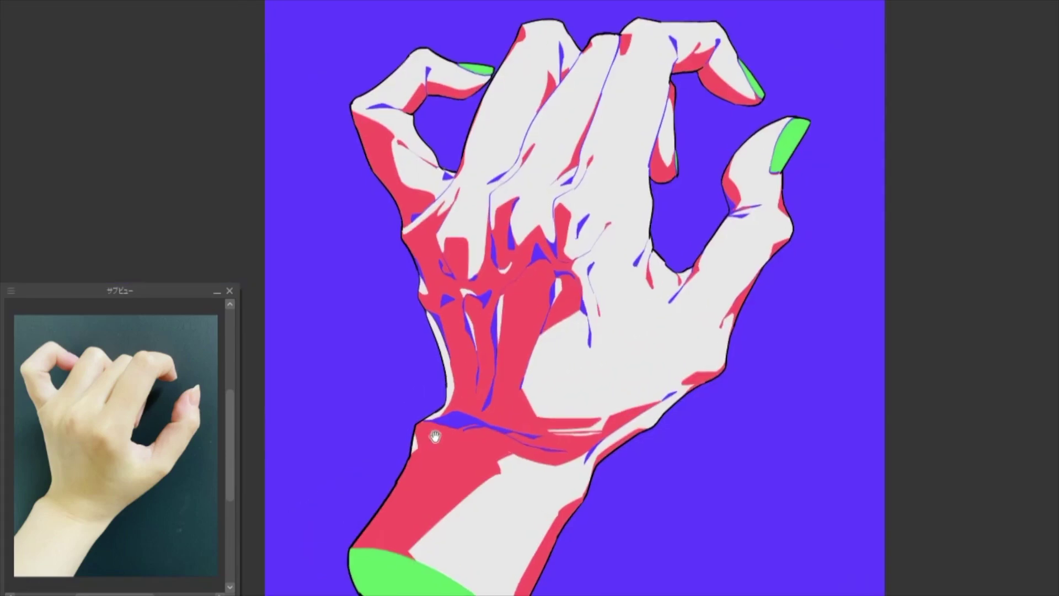
{"action": "scroll", "coordinate": [466, 223], "scroll_direction": "up", "scroll_amount": 5}
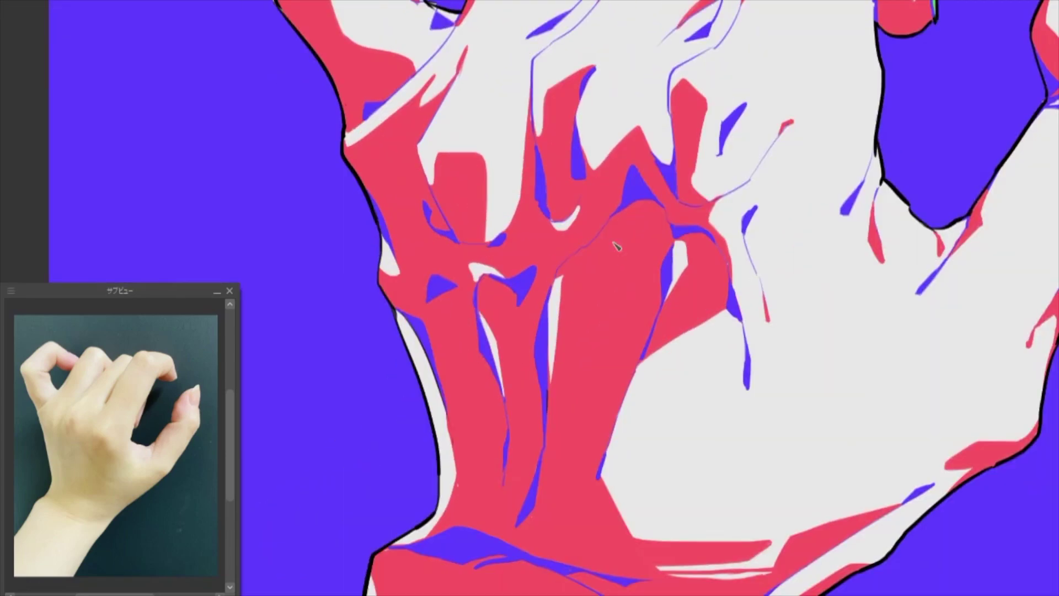
{"action": "scroll", "coordinate": [579, 205], "scroll_direction": "up", "scroll_amount": 3}
{"action": "scroll", "coordinate": [438, 278], "scroll_direction": "up", "scroll_amount": 1}
{"action": "mouse_move", "coordinate": [390, 209]}
{"action": "left_mouse_down"}
{"action": "mouse_move", "coordinate": [399, 274]}
{"action": "mouse_move", "coordinate": [408, 194]}
{"action": "mouse_move", "coordinate": [395, 178]}
{"action": "mouse_move", "coordinate": [408, 253]}
{"action": "mouse_move", "coordinate": [402, 200]}
{"action": "mouse_move", "coordinate": [428, 257]}
{"action": "left_mouse_up"}
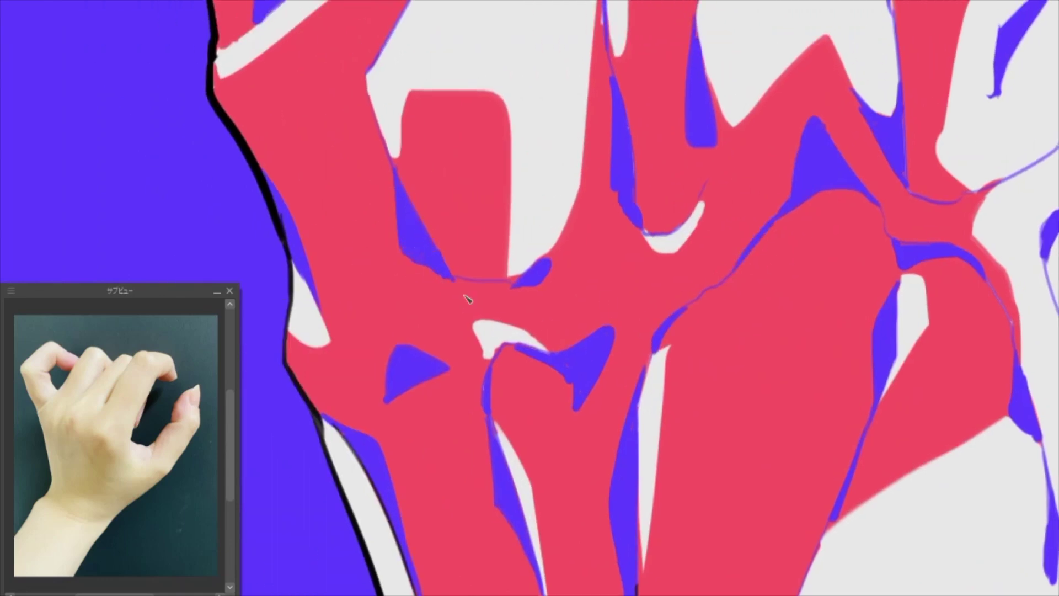